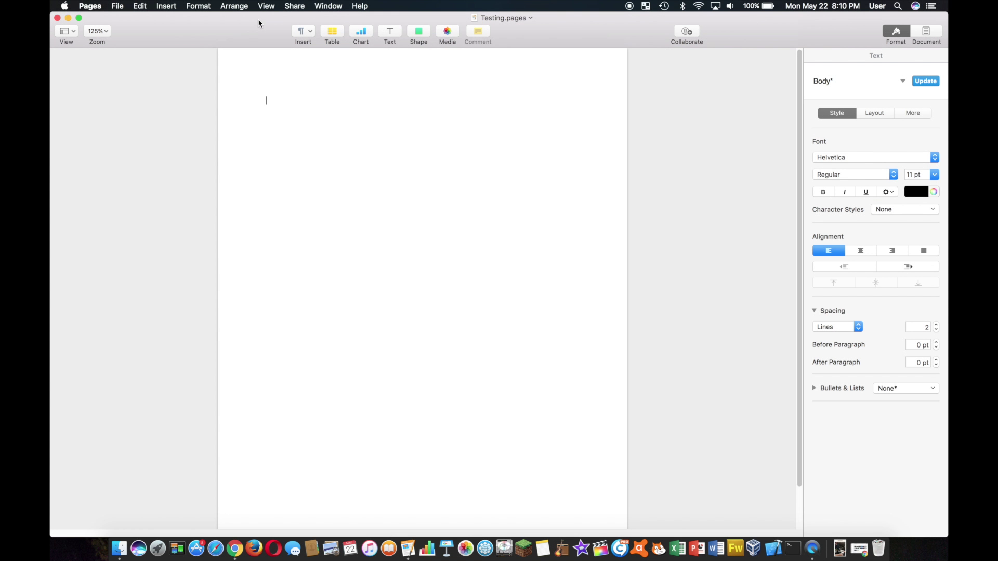
Duplicate the Testing document and move the duplicate window aside to show the original
{"action": "left_click", "coordinate": [117, 5]}
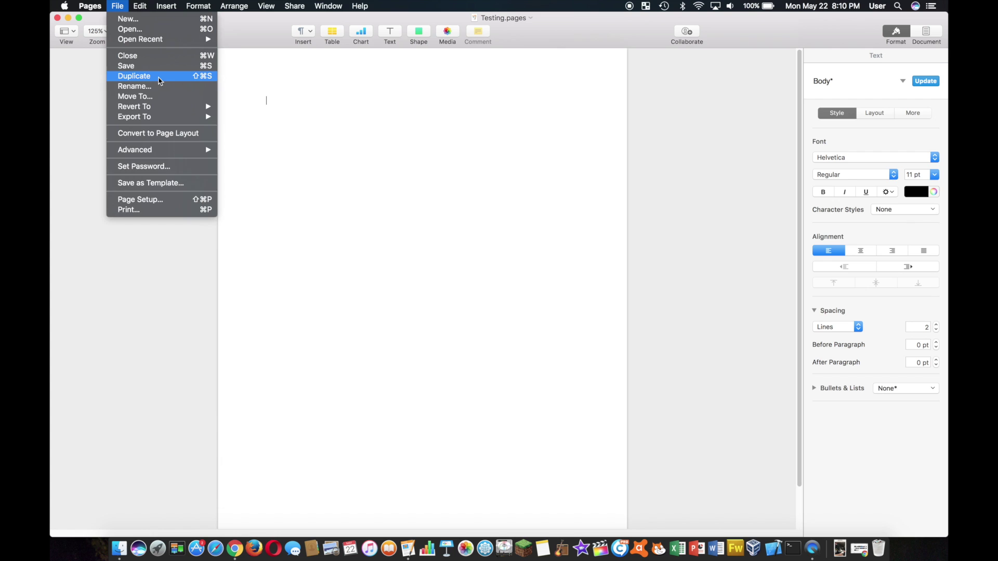
{"action": "left_click", "coordinate": [158, 78]}
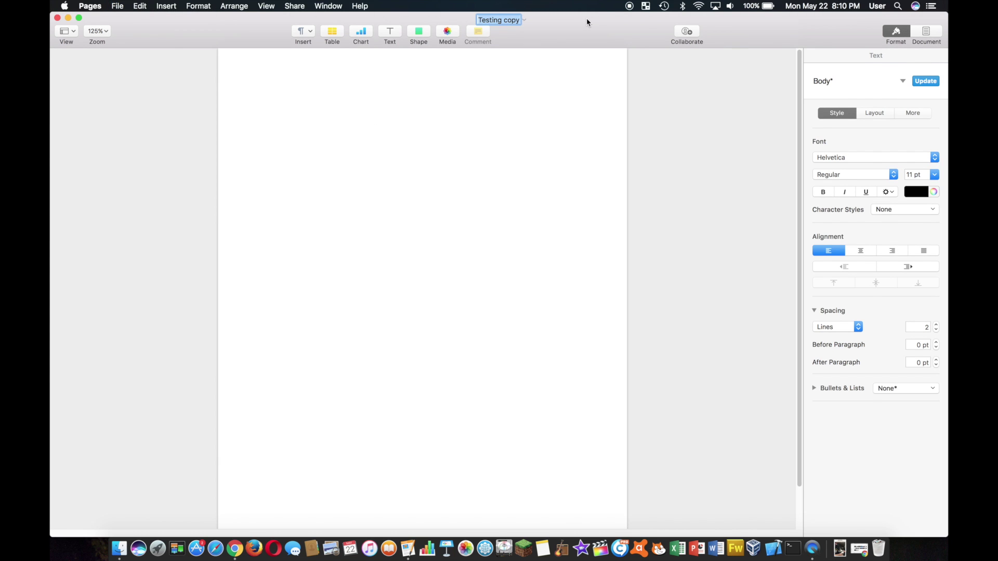
{"action": "mouse_move", "coordinate": [586, 22]}
{"action": "left_mouse_down"}
{"action": "mouse_move", "coordinate": [578, 132]}
{"action": "mouse_move", "coordinate": [582, 6]}
{"action": "left_mouse_up"}
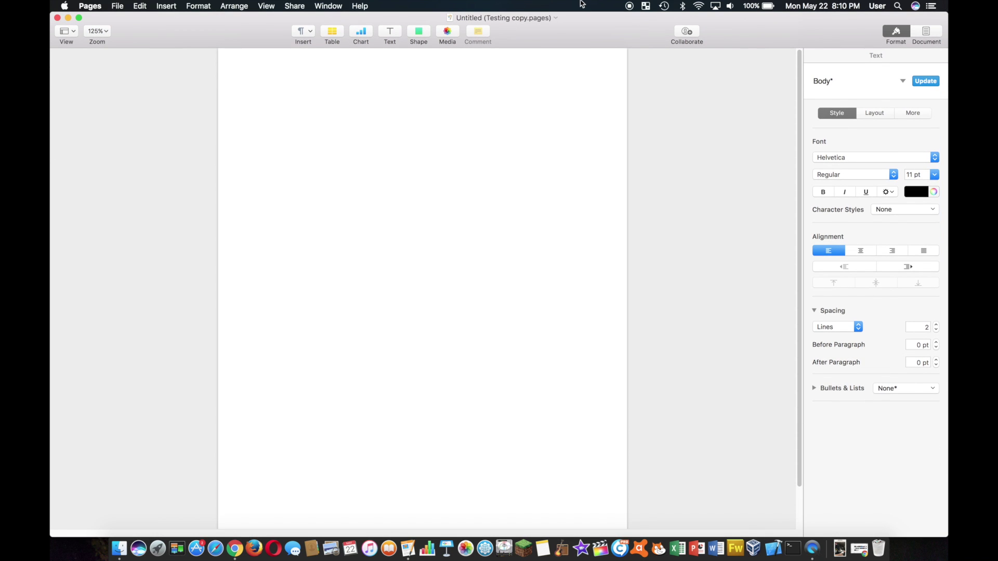
Save the copy as Testing copy in the Pages — iCloud location using Save As
{"action": "left_click", "coordinate": [119, 5]}
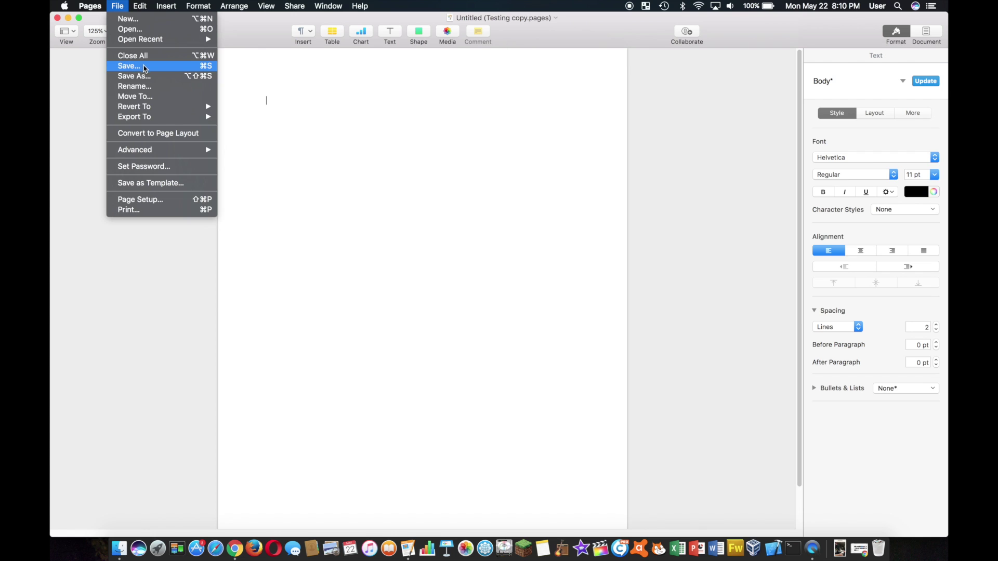
{"action": "key", "text": "alt"}
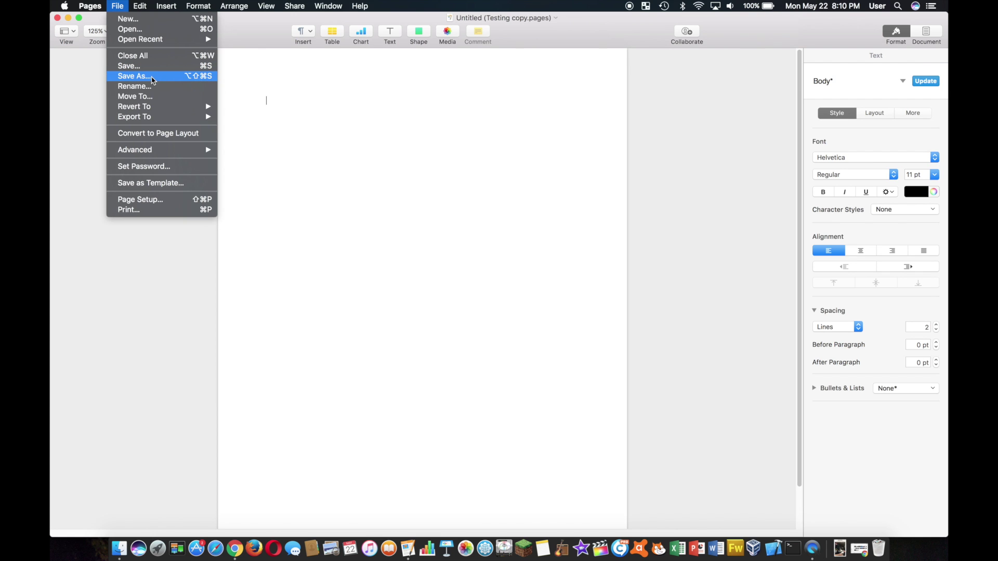
{"action": "left_click", "coordinate": [155, 77]}
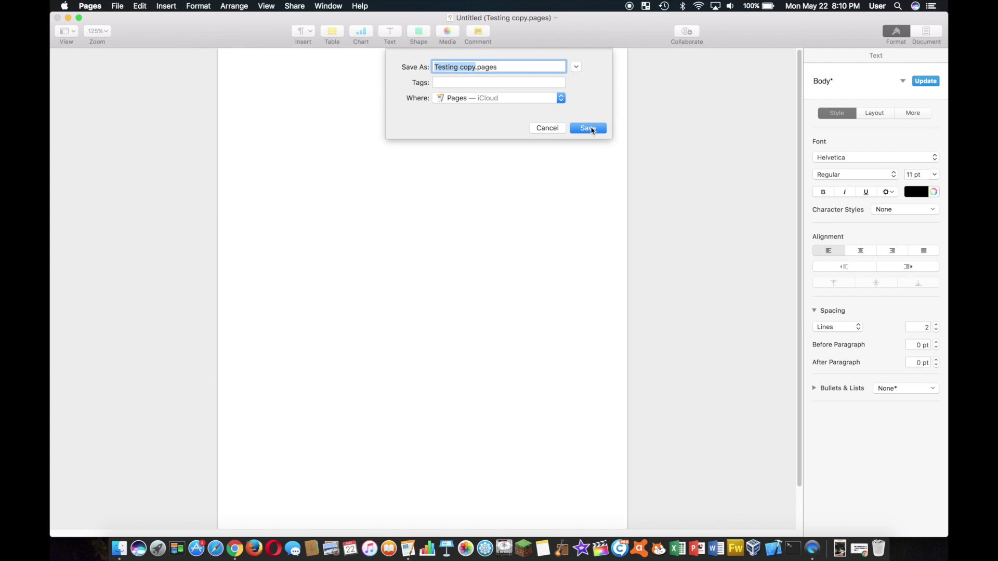
{"action": "left_click", "coordinate": [588, 129]}
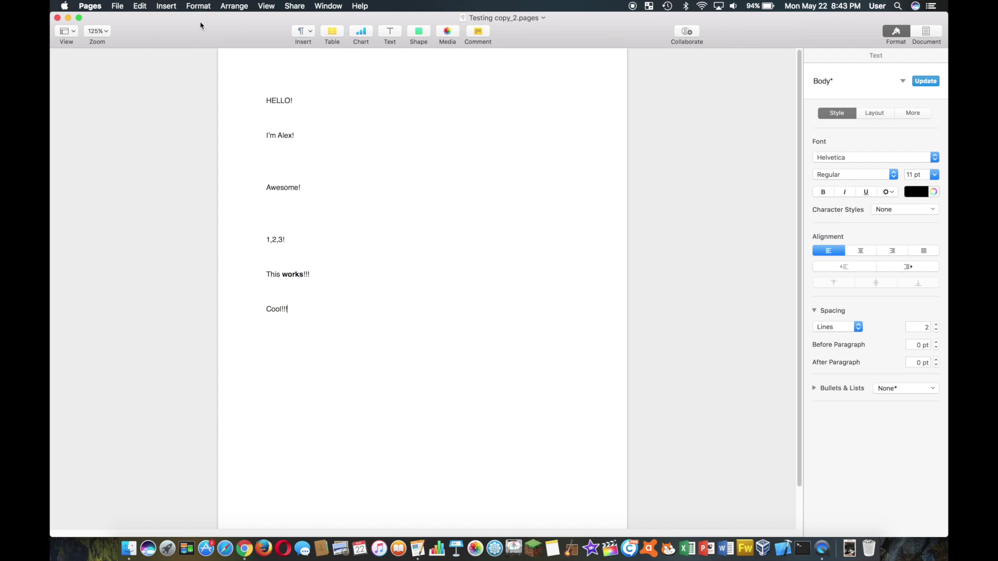
Set a password on Testing copy_2, entering and verifying it
{"action": "left_click", "coordinate": [118, 6]}
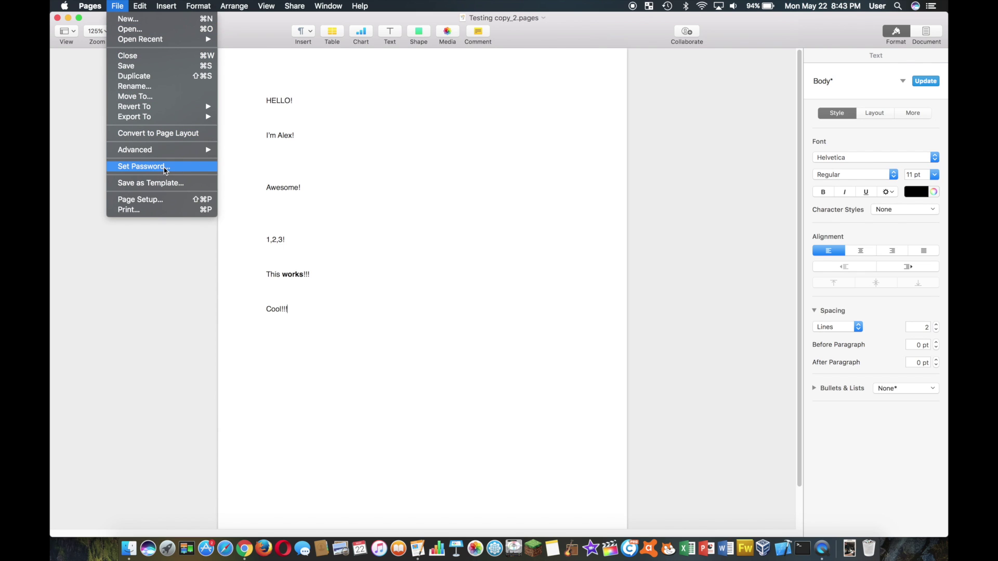
{"action": "left_click", "coordinate": [164, 170]}
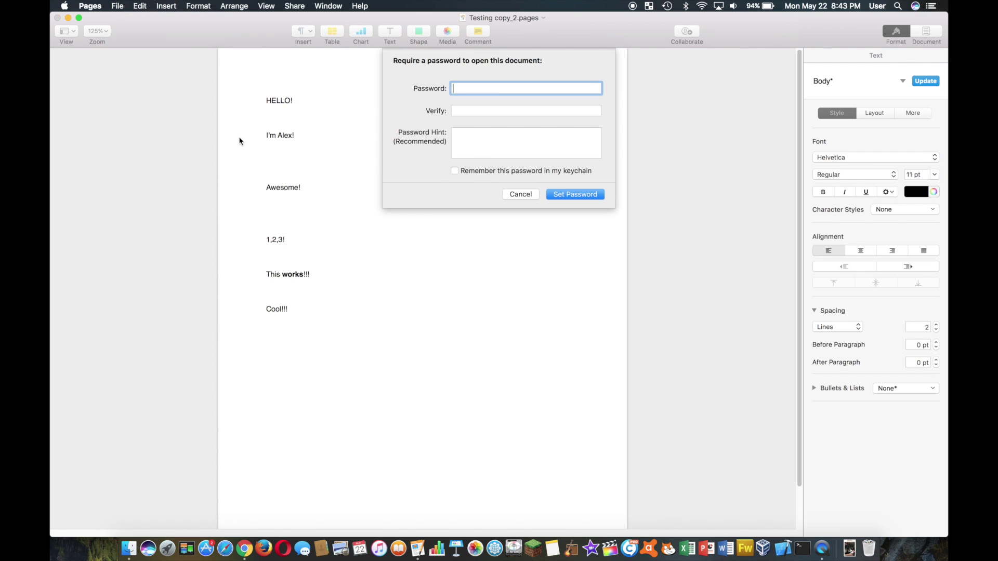
{"action": "left_click", "coordinate": [488, 110]}
{"action": "type", "text": "1"}
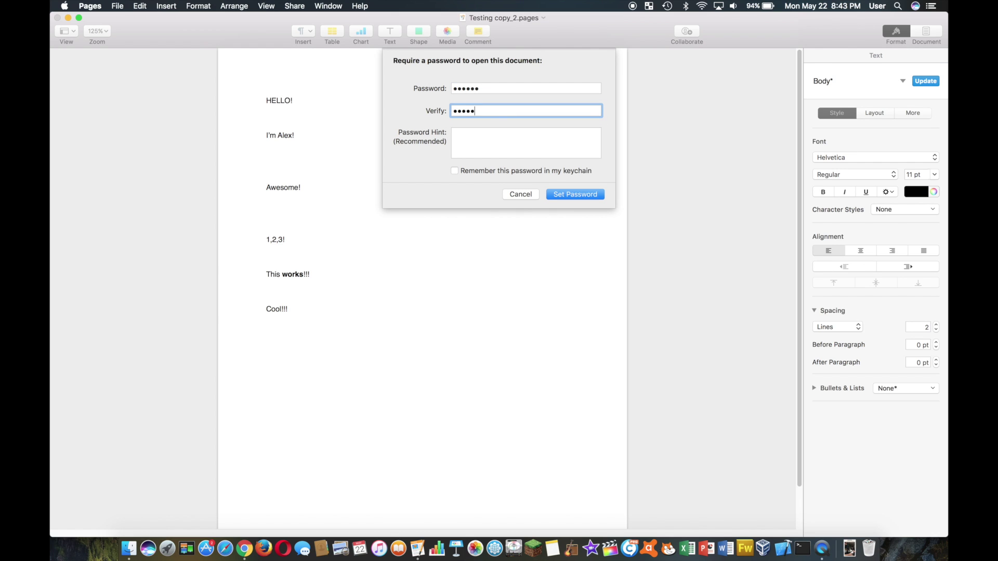
{"action": "left_click", "coordinate": [574, 195]}
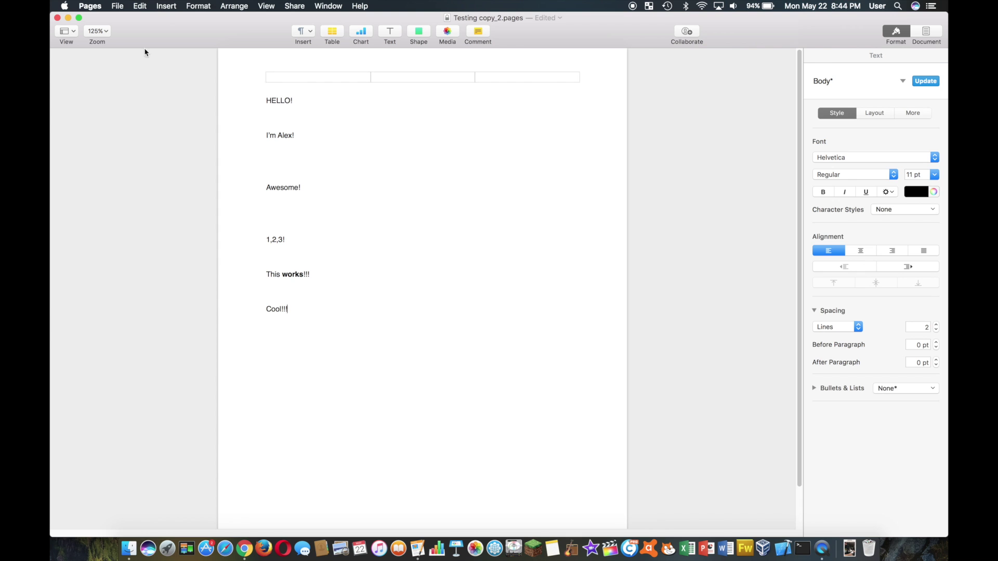
Close Testing copy_2, reopen it from iCloud Pages, and unlock it with its password
{"action": "left_click", "coordinate": [58, 18]}
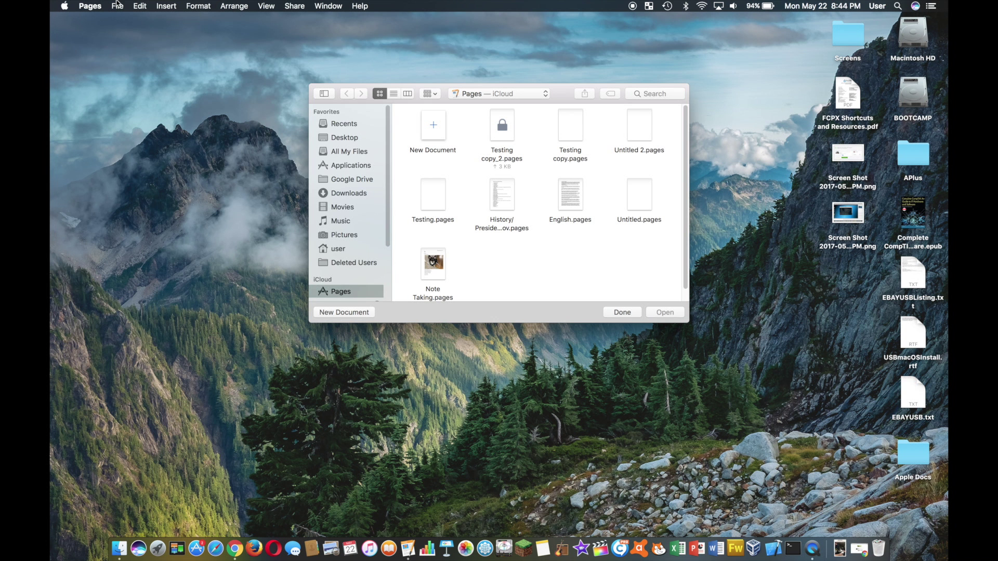
{"action": "left_click", "coordinate": [117, 6]}
{"action": "left_click", "coordinate": [513, 285]}
{"action": "double_click", "coordinate": [501, 134]}
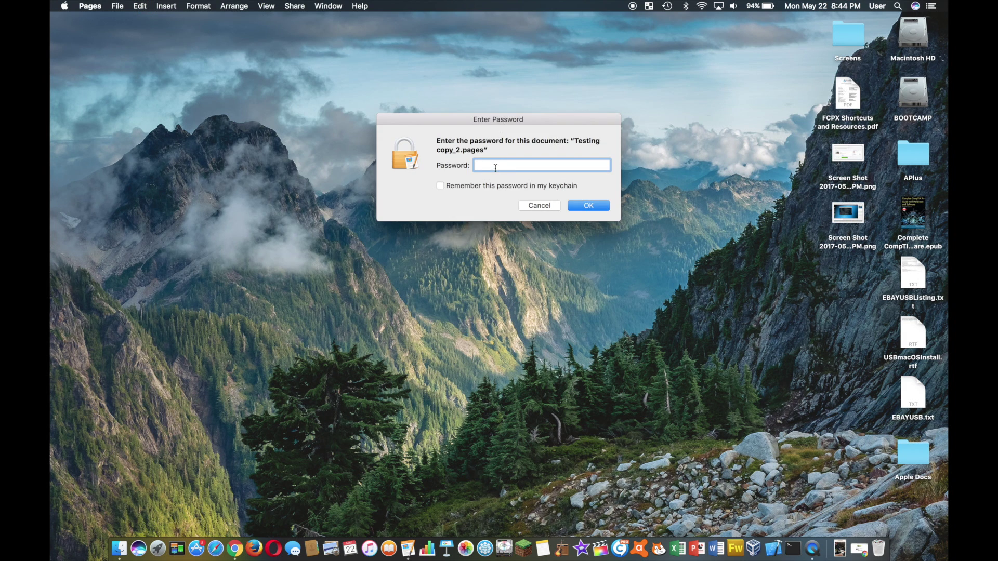
{"action": "type", "text": "1234"}
{"action": "left_click", "coordinate": [584, 209]}
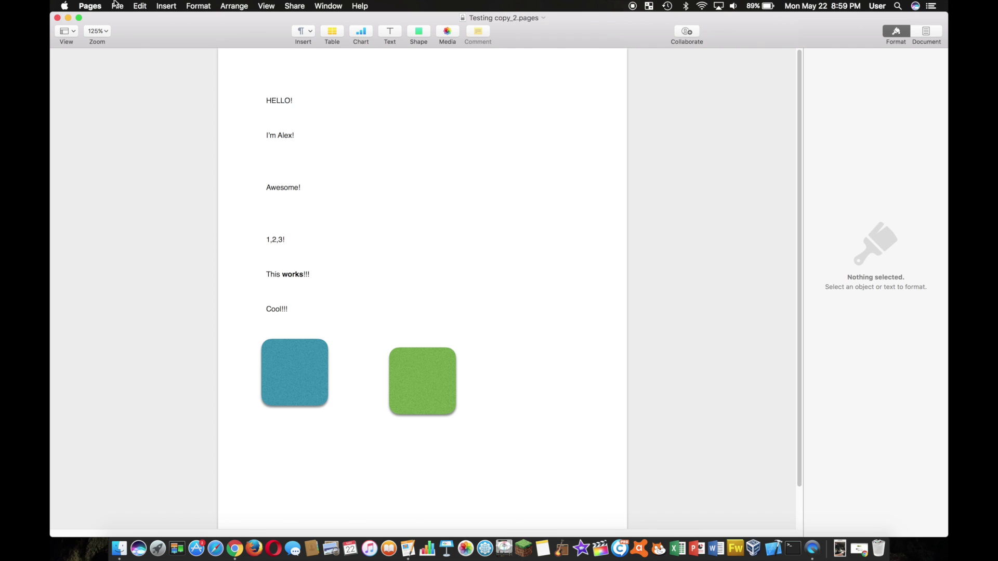
Export a password-free PDF named Testing copy_3.pdf into the Downloads folder
{"action": "left_click", "coordinate": [117, 5]}
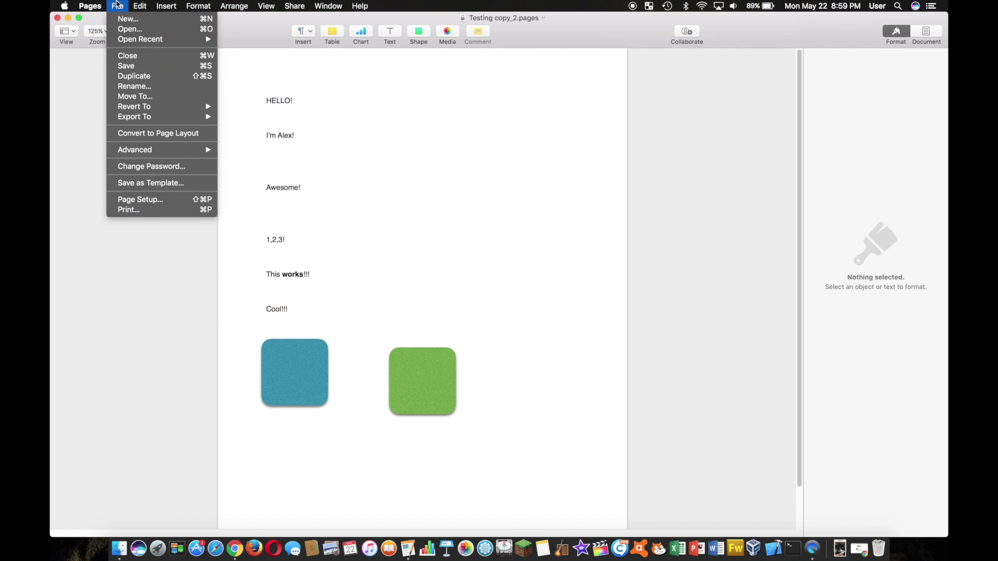
{"action": "mouse_move", "coordinate": [171, 120]}
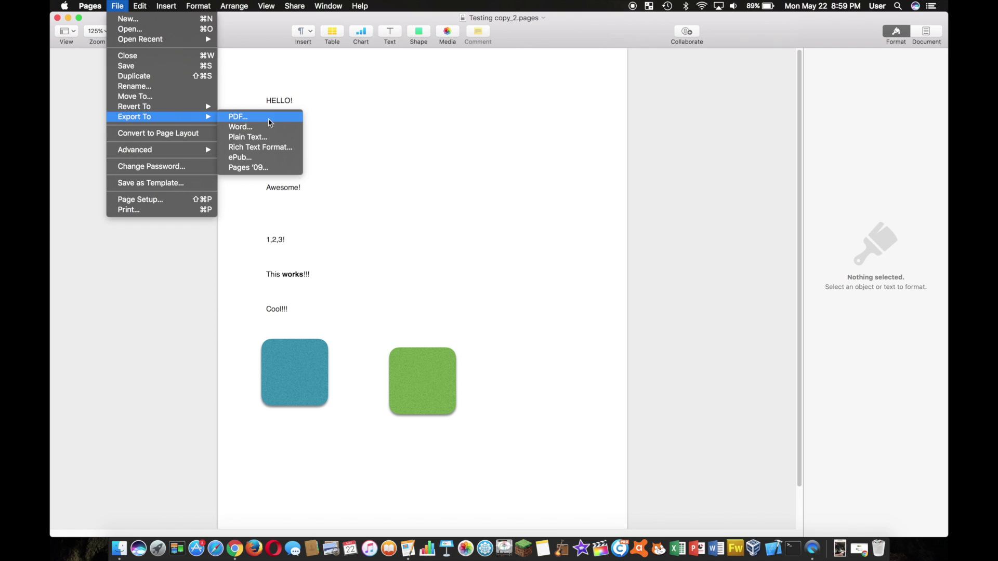
{"action": "left_click", "coordinate": [269, 120]}
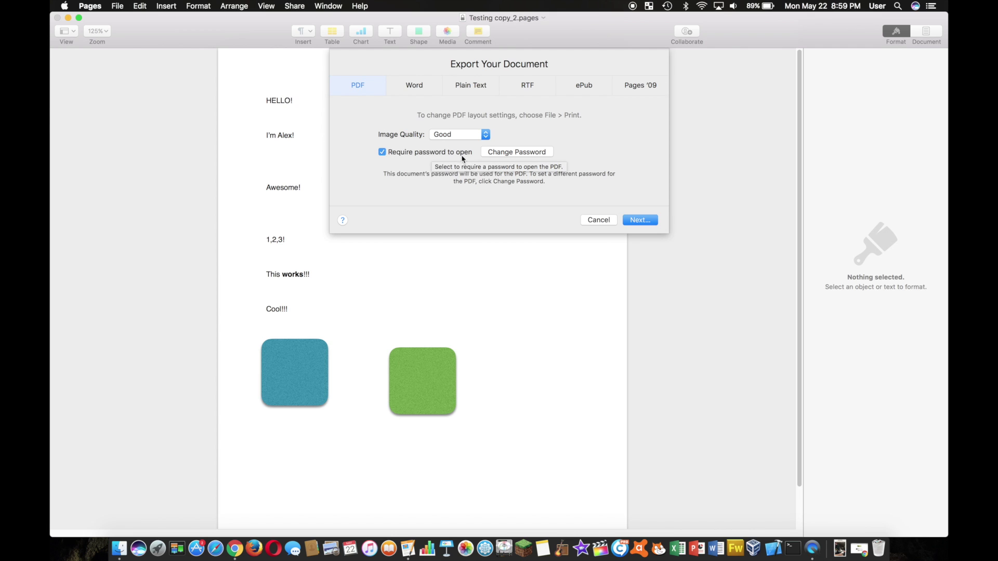
{"action": "left_click", "coordinate": [382, 152]}
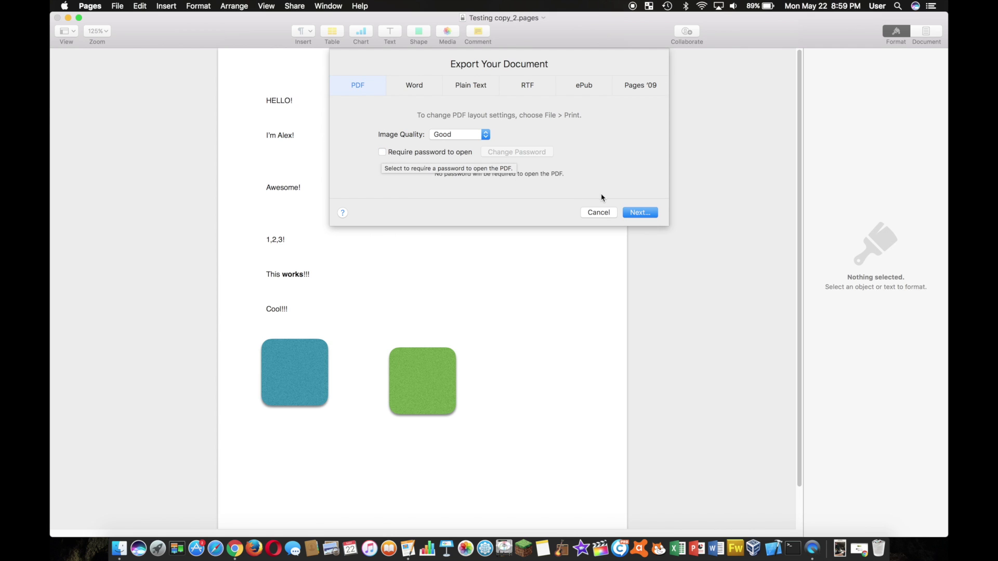
{"action": "left_click", "coordinate": [633, 213]}
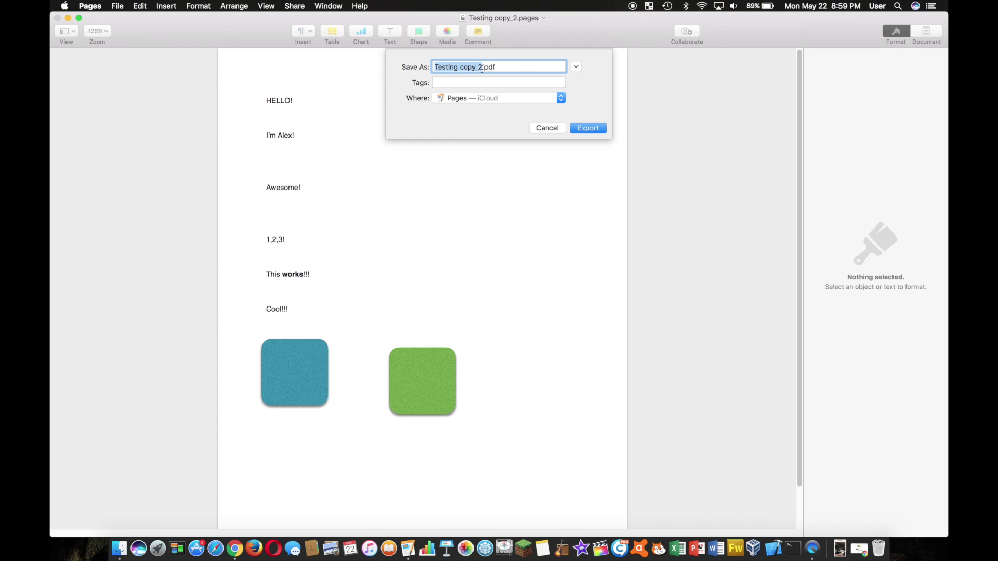
{"action": "left_click", "coordinate": [482, 67]}
{"action": "key", "text": "BackSpace"}
{"action": "type", "text": "3"}
{"action": "left_click", "coordinate": [515, 102]}
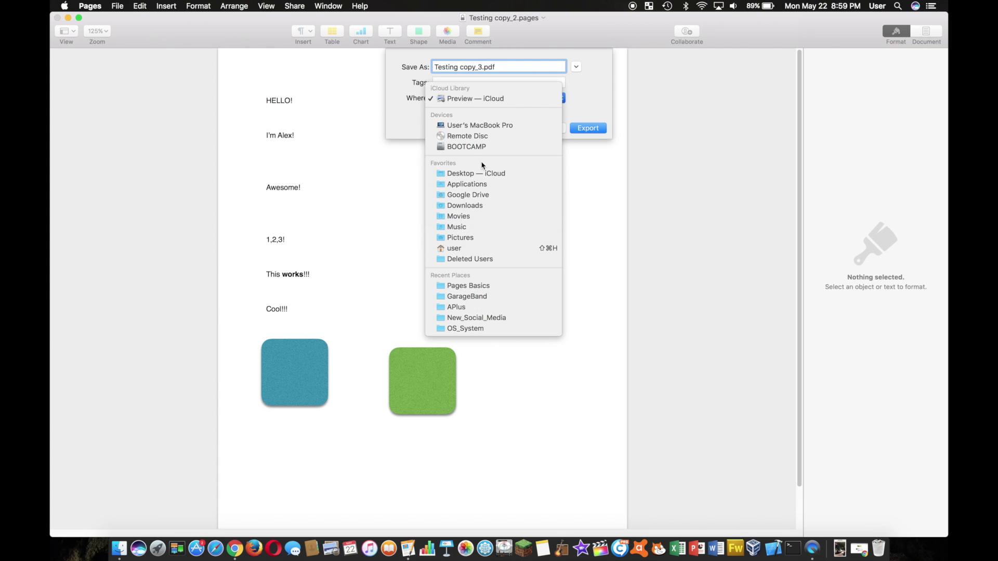
{"action": "left_click", "coordinate": [464, 205]}
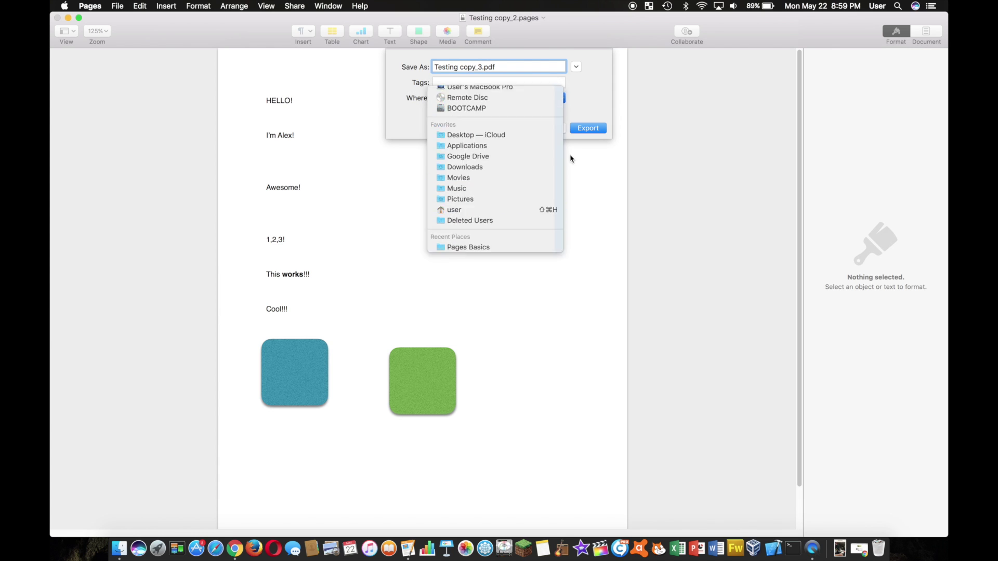
{"action": "left_click", "coordinate": [596, 128]}
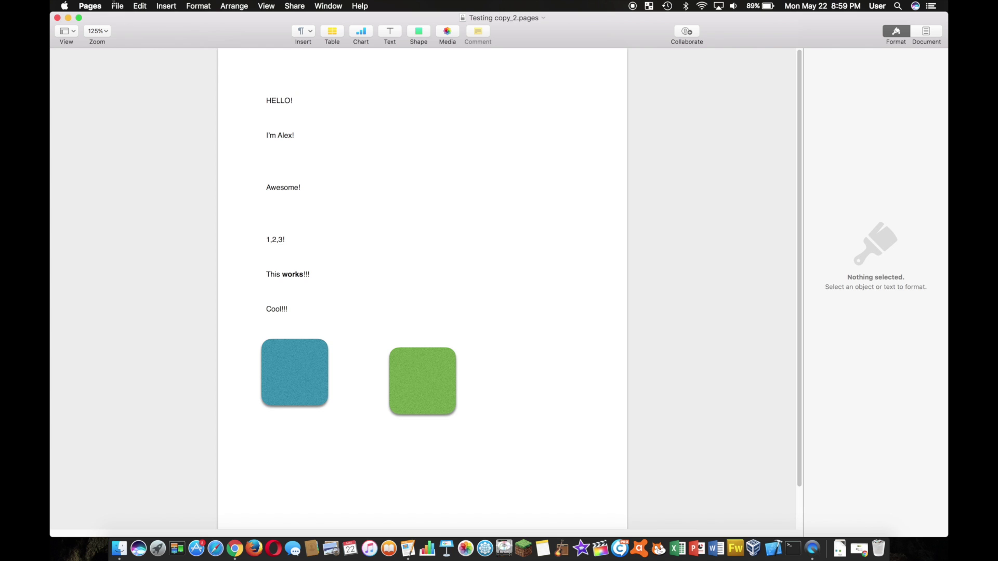
Export a password-free Word file in .docx format as Testing copy_2.docx to Downloads
{"action": "left_click", "coordinate": [116, 6]}
{"action": "mouse_move", "coordinate": [185, 116]}
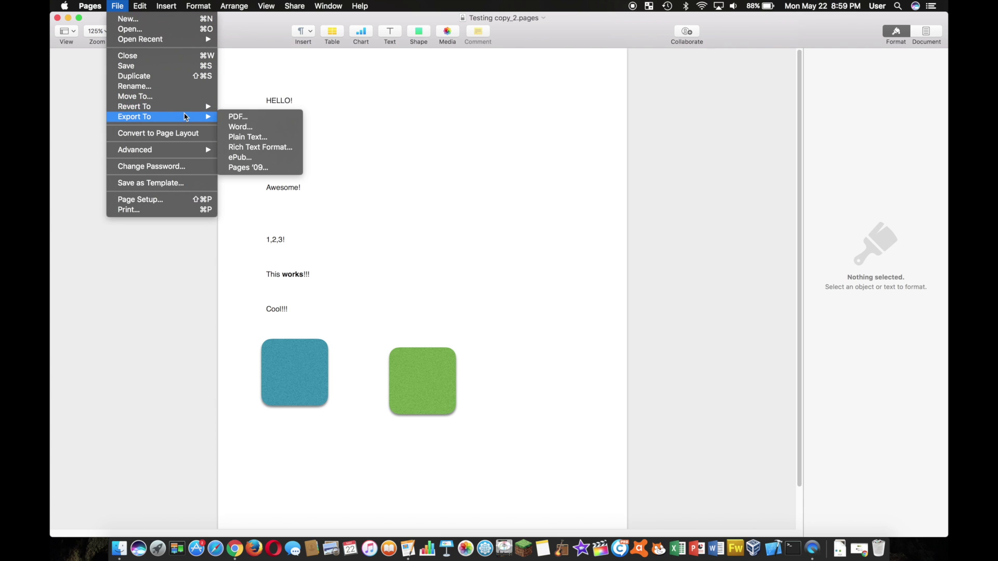
{"action": "left_click", "coordinate": [261, 128]}
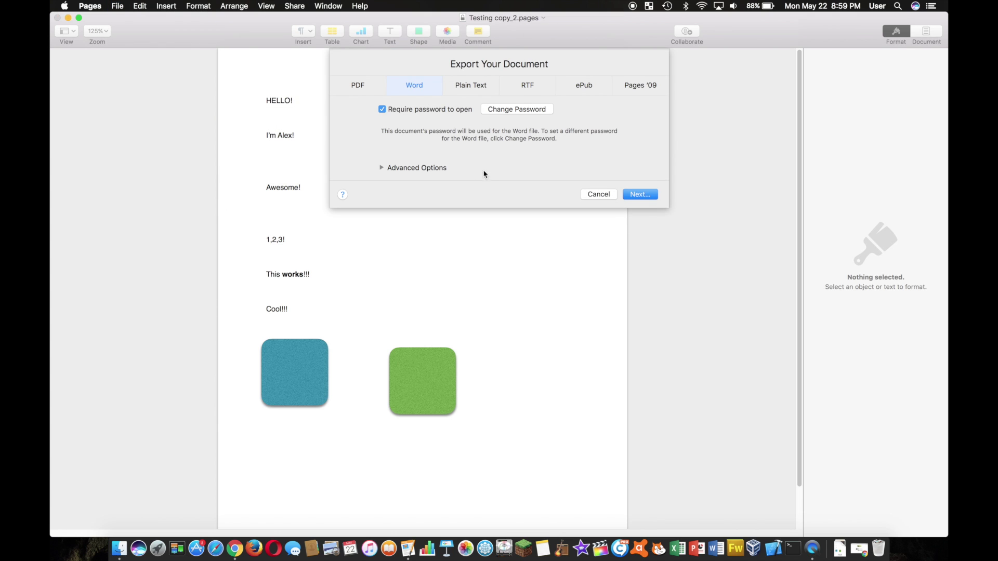
{"action": "left_click", "coordinate": [385, 110]}
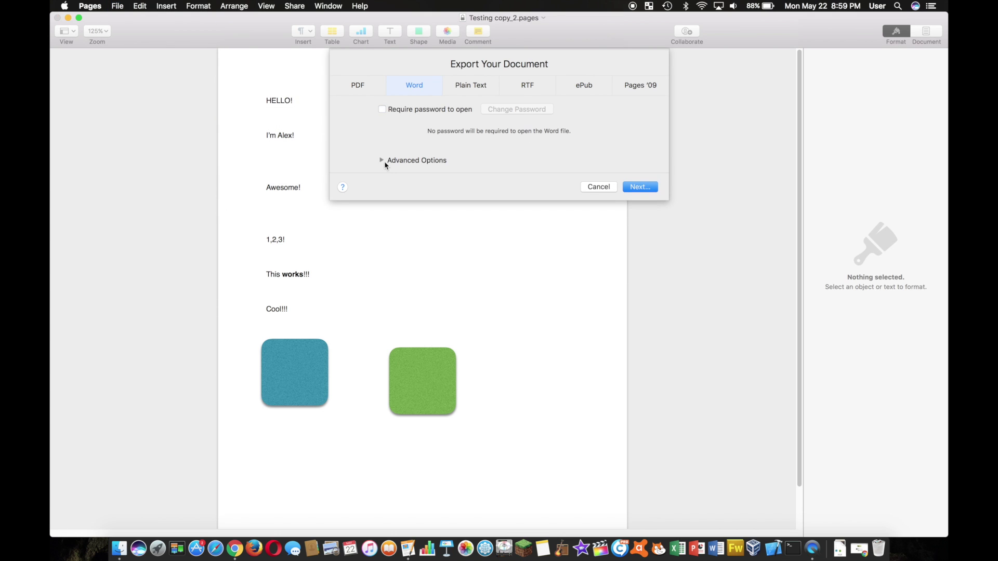
{"action": "left_click", "coordinate": [381, 161]}
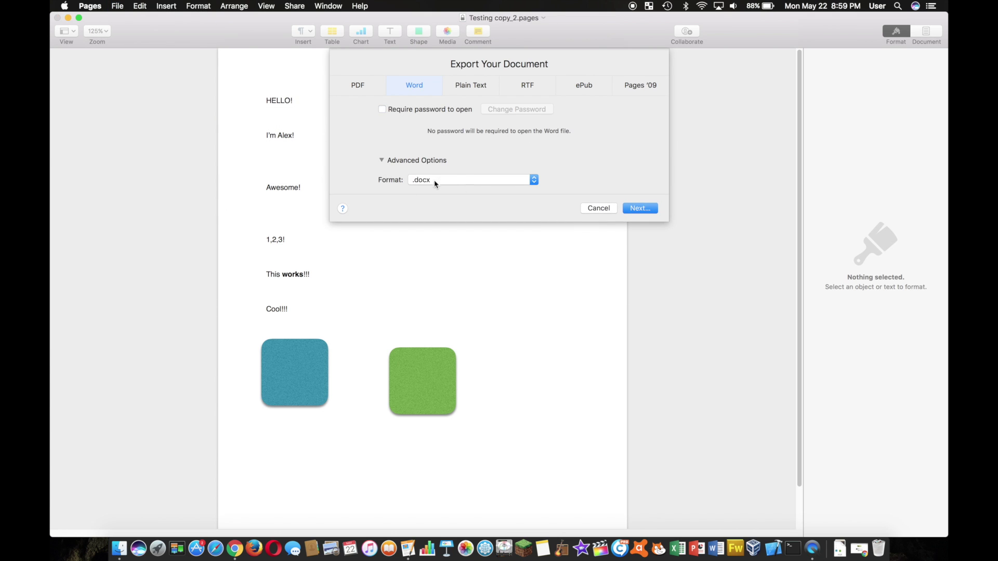
{"action": "left_click", "coordinate": [438, 179]}
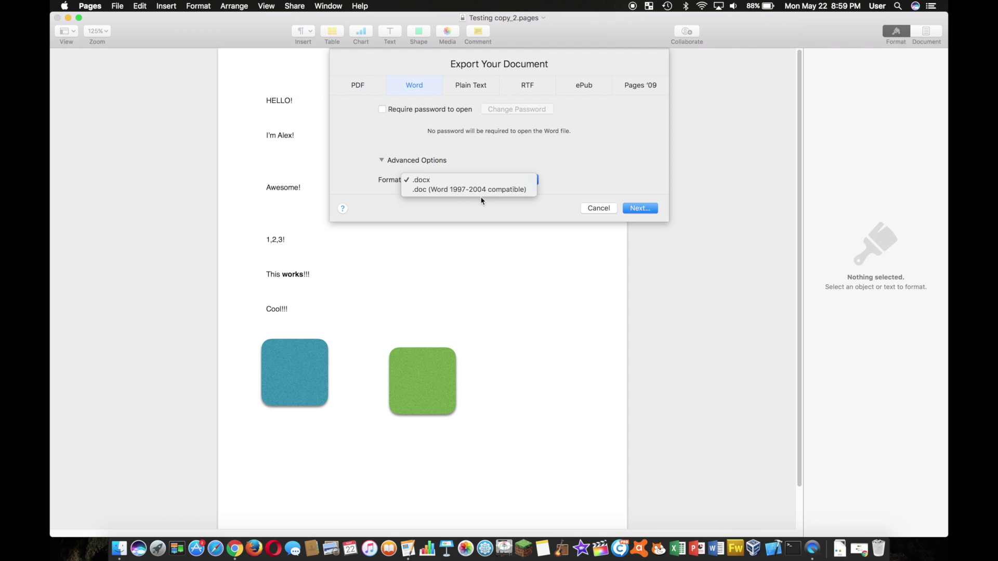
{"action": "left_click", "coordinate": [433, 190]}
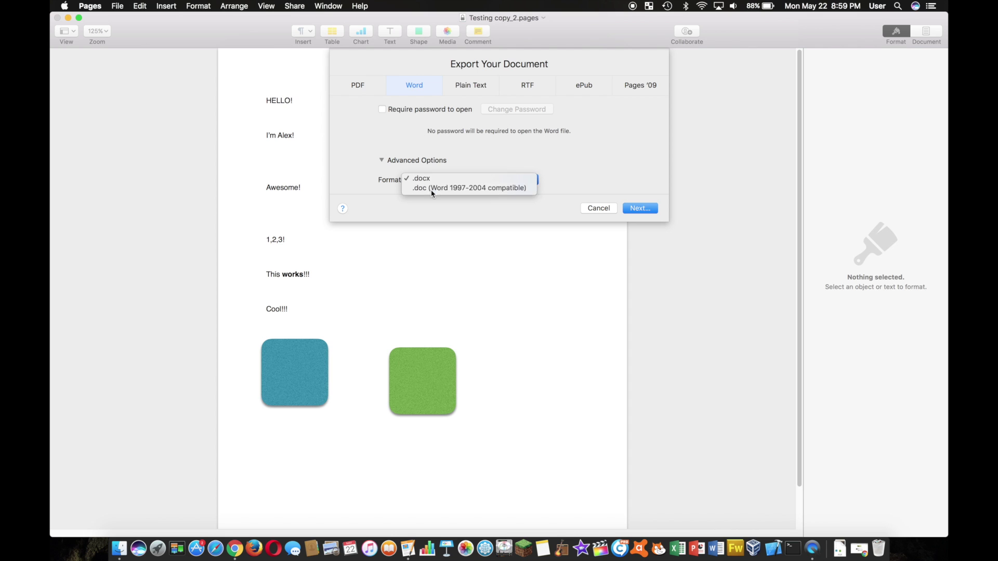
{"action": "left_click", "coordinate": [429, 184]}
{"action": "left_click", "coordinate": [431, 169]}
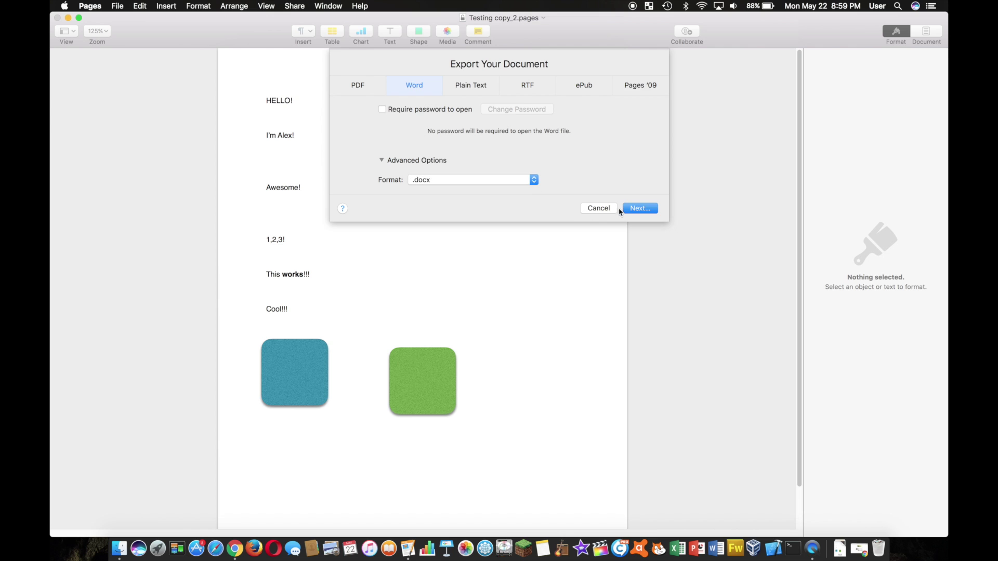
{"action": "left_click", "coordinate": [639, 202]}
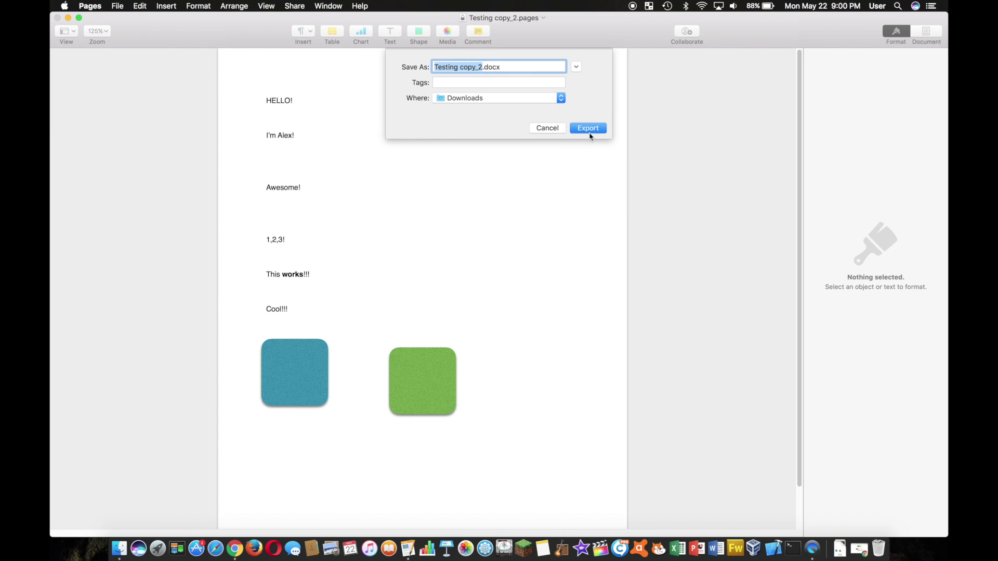
{"action": "left_click", "coordinate": [587, 128]}
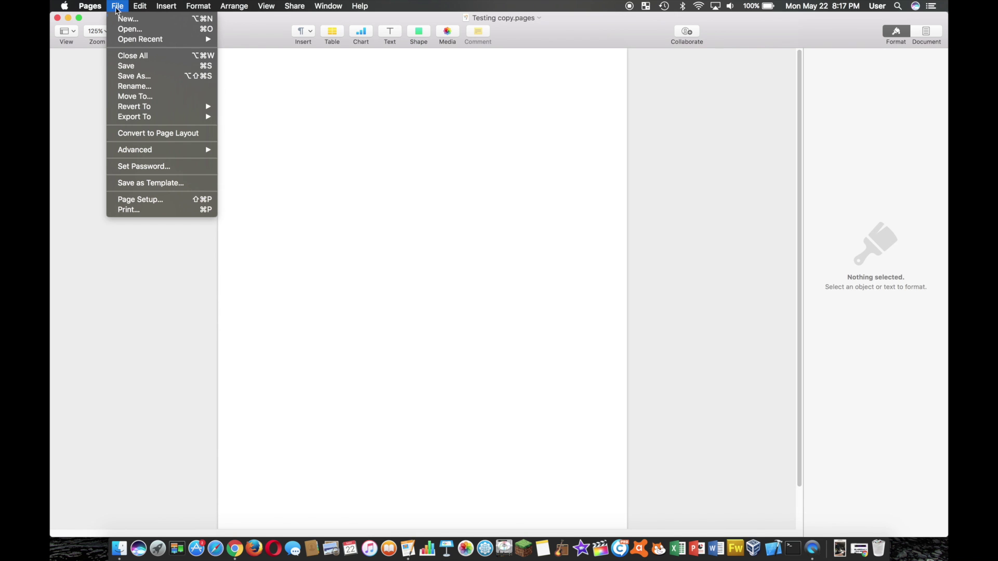
Save the blank document as Testing copy_2 in the Pages — iCloud location
{"action": "left_click", "coordinate": [150, 77], "text": "alt"}
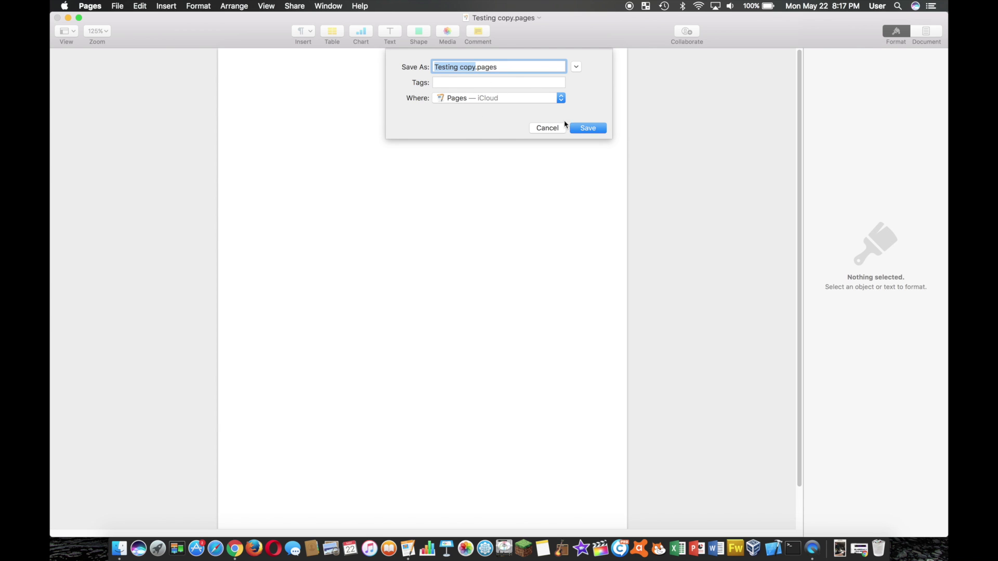
{"action": "left_click", "coordinate": [476, 67]}
{"action": "type", "text": "2"}
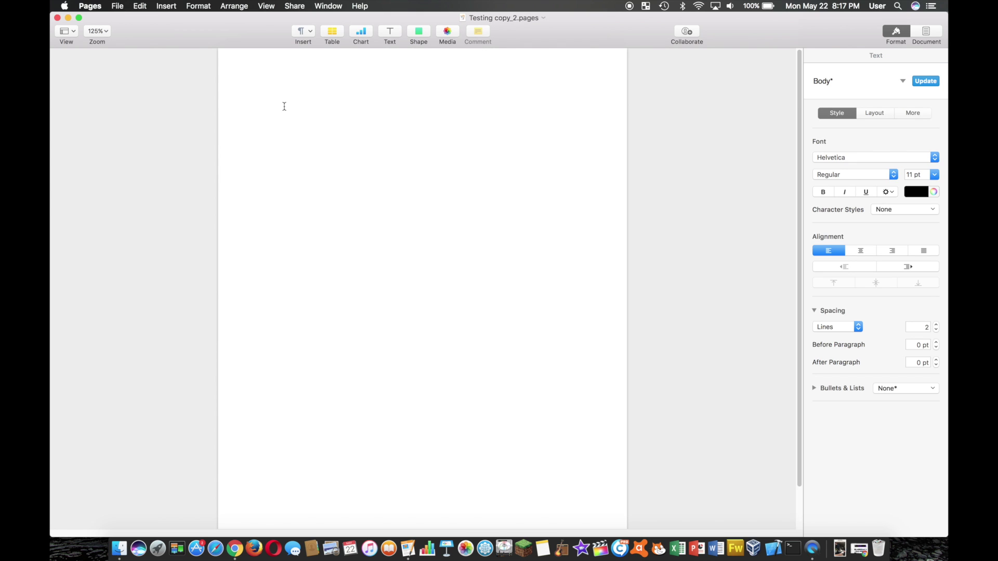
Type HELLO!, a self-introduction, Awesome! and 1,2,3 as separate lines, then save
{"action": "type", "text": "HELLO!  "}
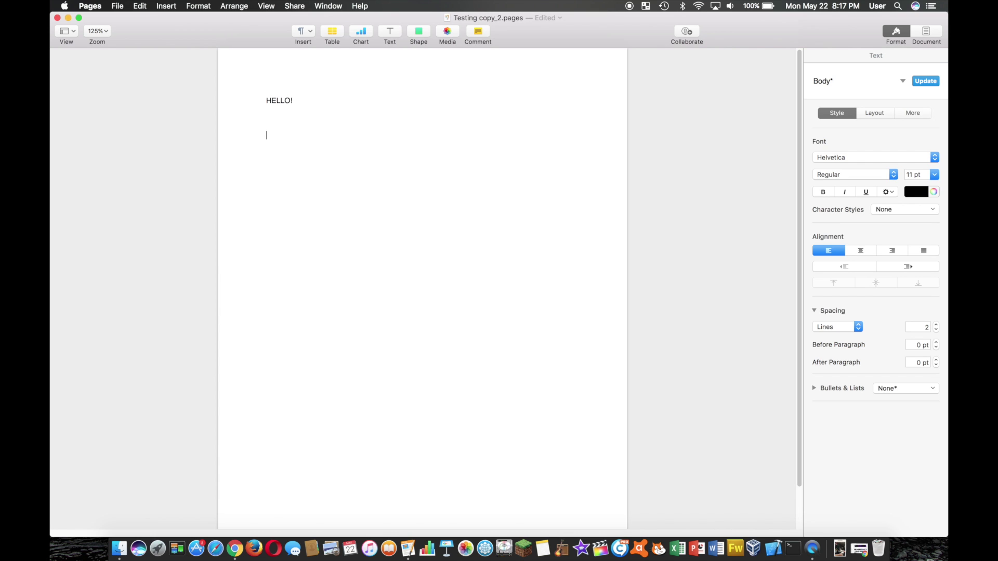
{"action": "type", "text": "I'm Alex!   "}
{"action": "type", "text": "Awe"}
{"action": "type", "text": "some!   1,"}
{"action": "type", "text": "2"}
{"action": "type", "text": ",3!"}
{"action": "left_click", "coordinate": [122, 6]}
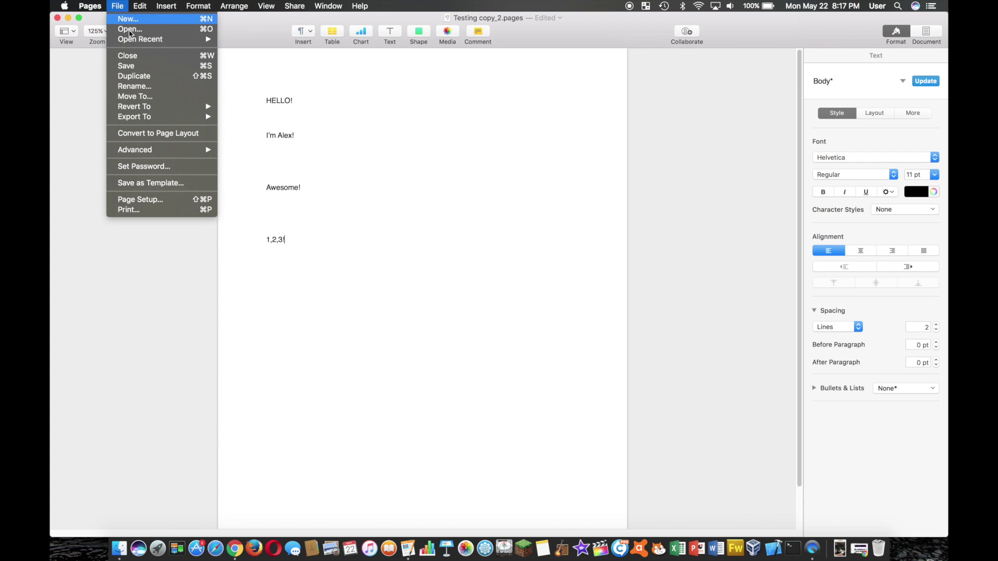
{"action": "left_click", "coordinate": [144, 66]}
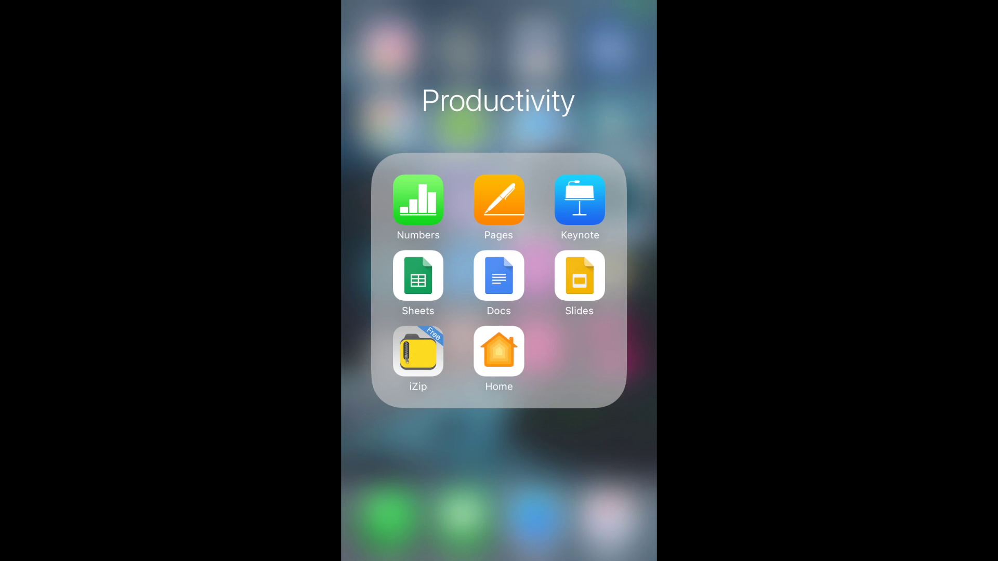
Launch Pages on the iPhone and open the Testing copy_2 document
{"action": "left_click", "coordinate": [498, 200]}
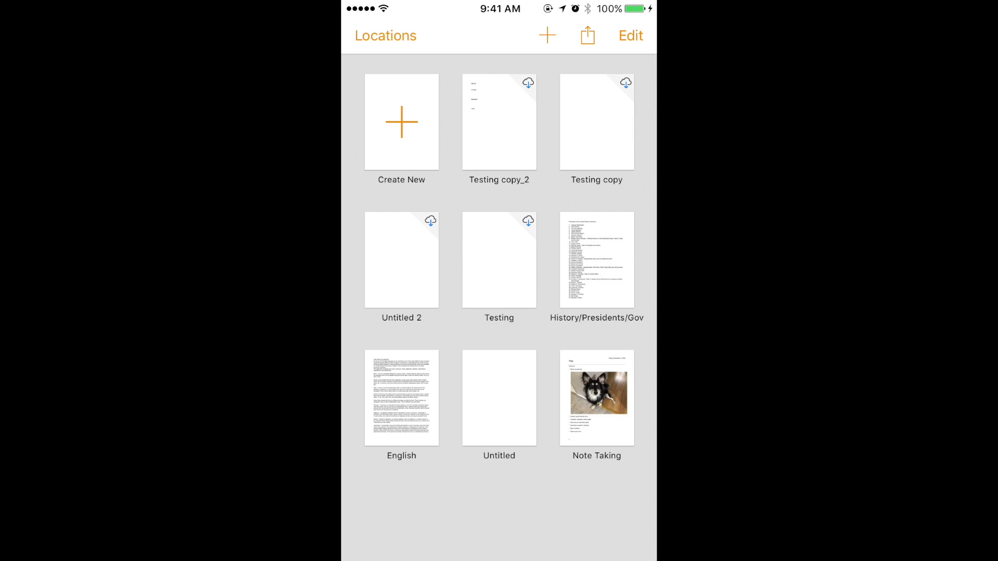
{"action": "left_click", "coordinate": [499, 123]}
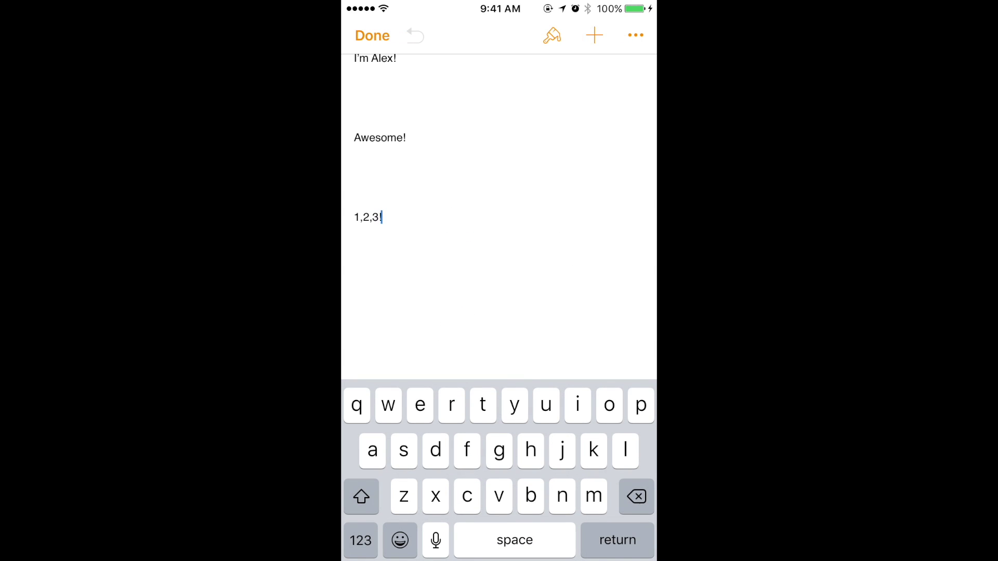
Add the line This works!!! below 1,2,3!, leaving the insert options unused
{"action": "scroll", "coordinate": [499, 208], "scroll_direction": "up", "scroll_amount": 2}
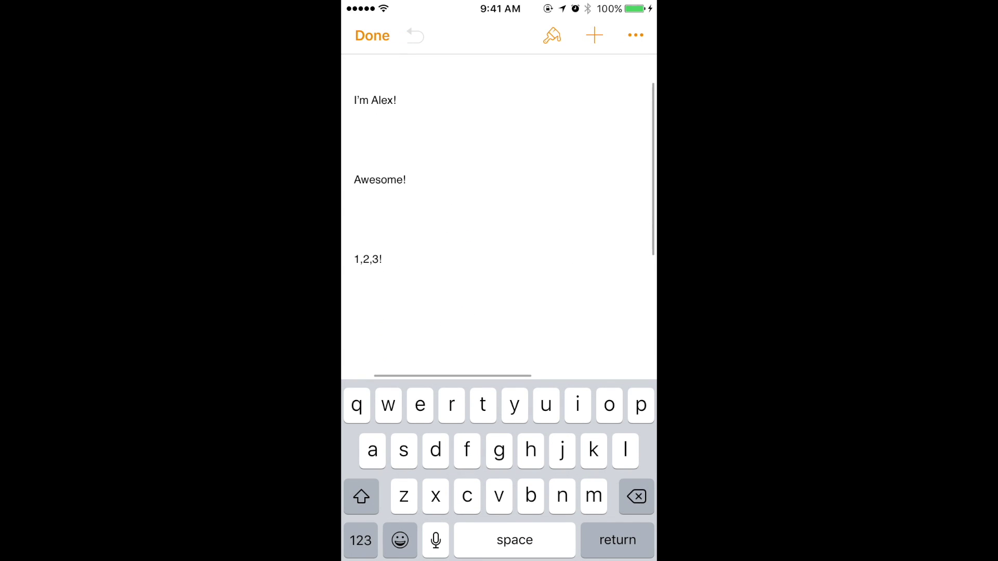
{"action": "scroll", "coordinate": [498, 207], "scroll_direction": "up", "scroll_amount": 1}
{"action": "scroll", "coordinate": [498, 208], "scroll_direction": "down", "scroll_amount": 2}
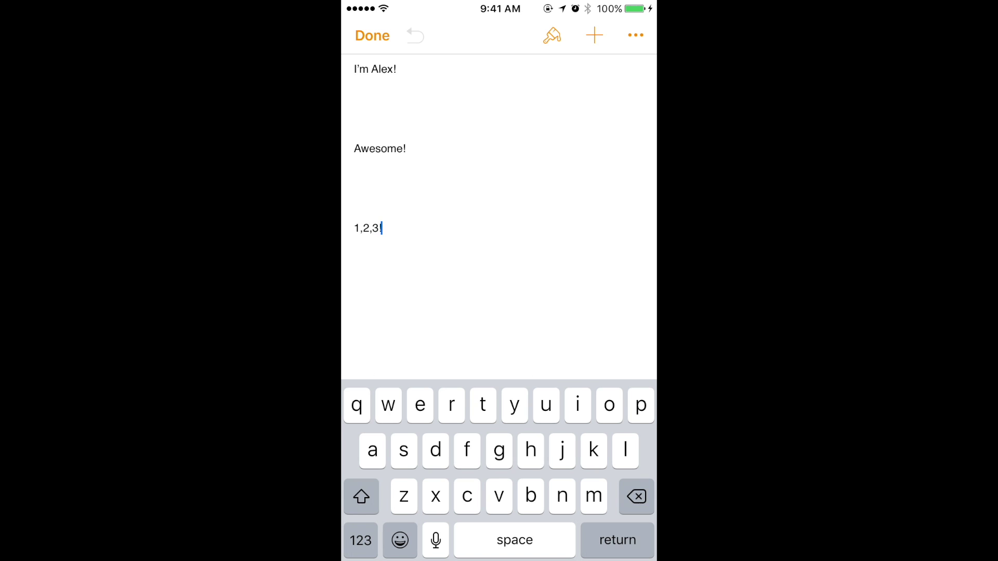
{"action": "key", "text": "Return"}
{"action": "key", "text": "Return"}
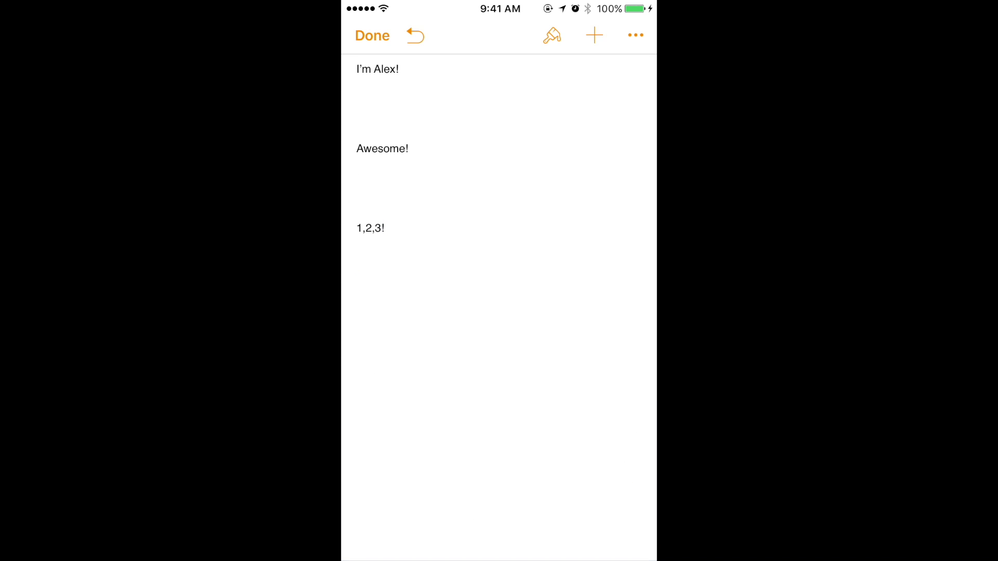
{"action": "left_click", "coordinate": [594, 35]}
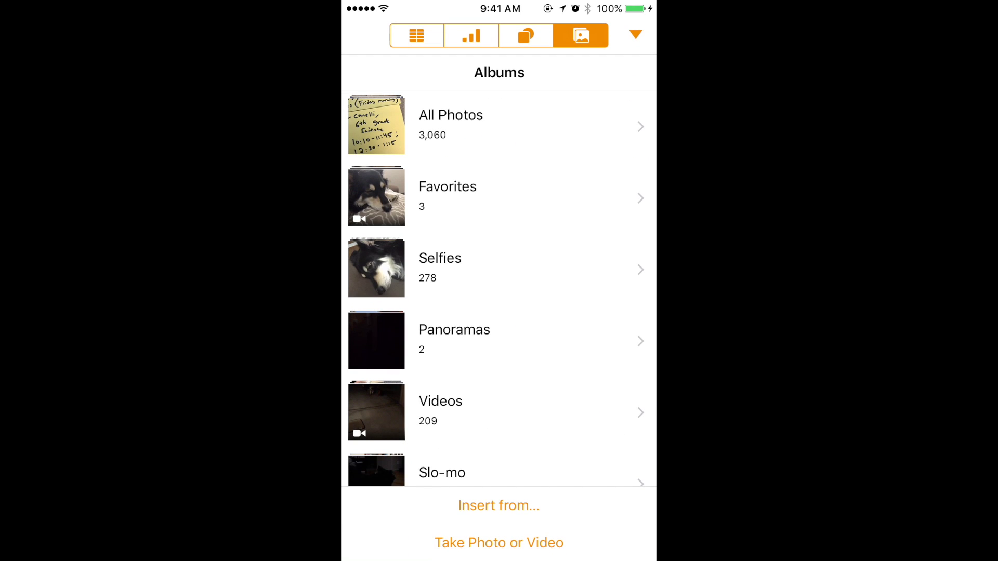
{"action": "left_click", "coordinate": [526, 35]}
{"action": "left_click", "coordinate": [470, 35]}
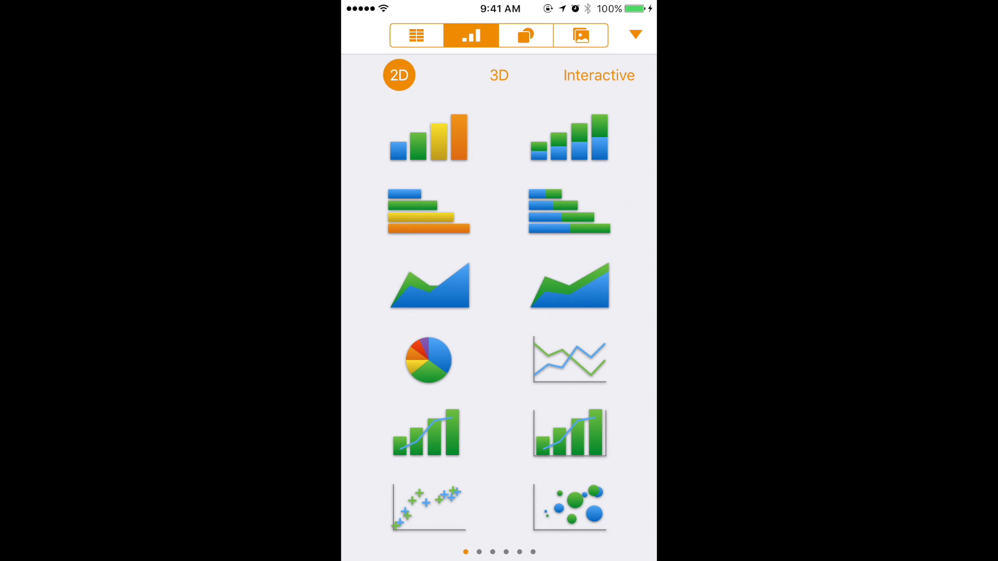
{"action": "left_click", "coordinate": [635, 34]}
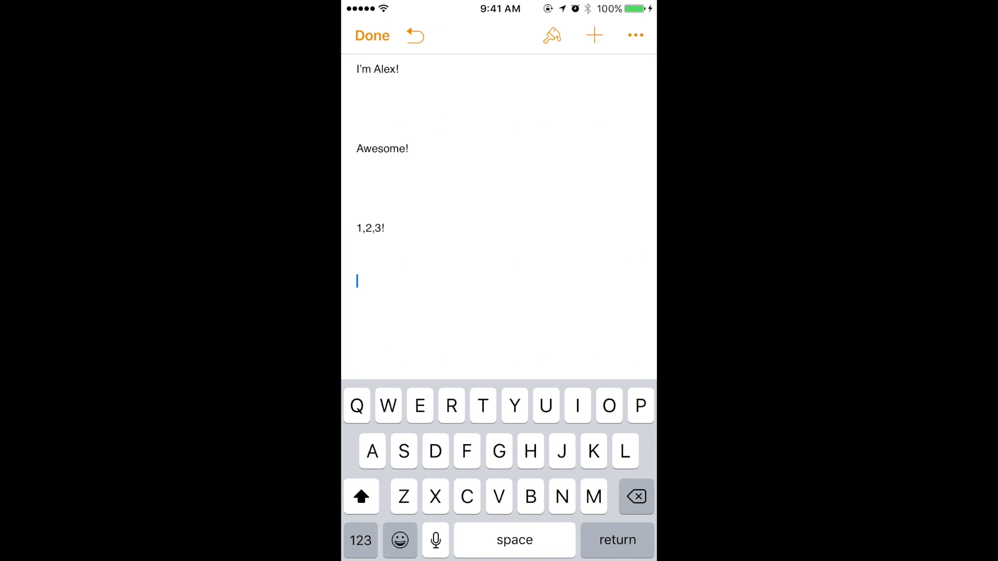
{"action": "type", "text": "Thi"}
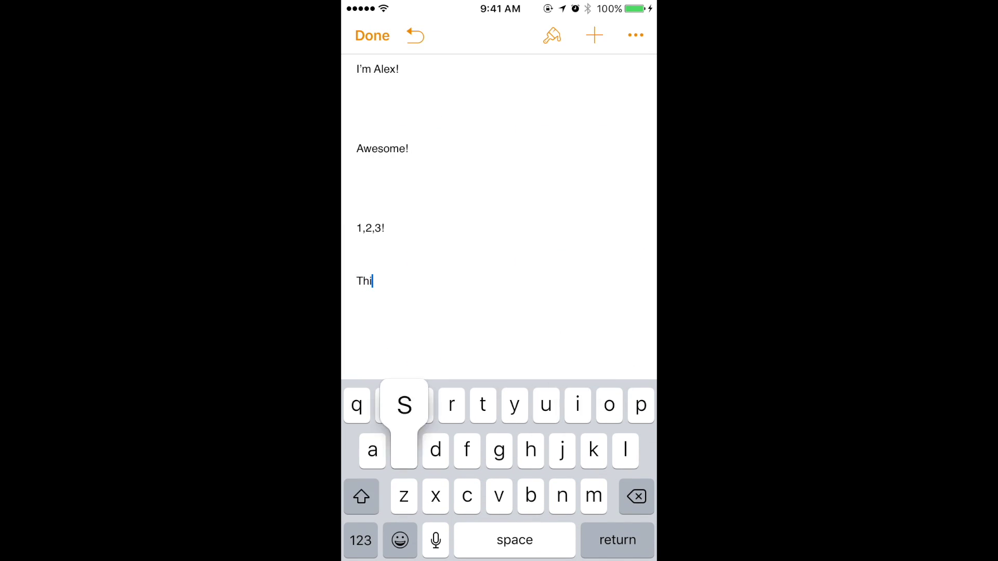
{"action": "type", "text": "s works!!!"}
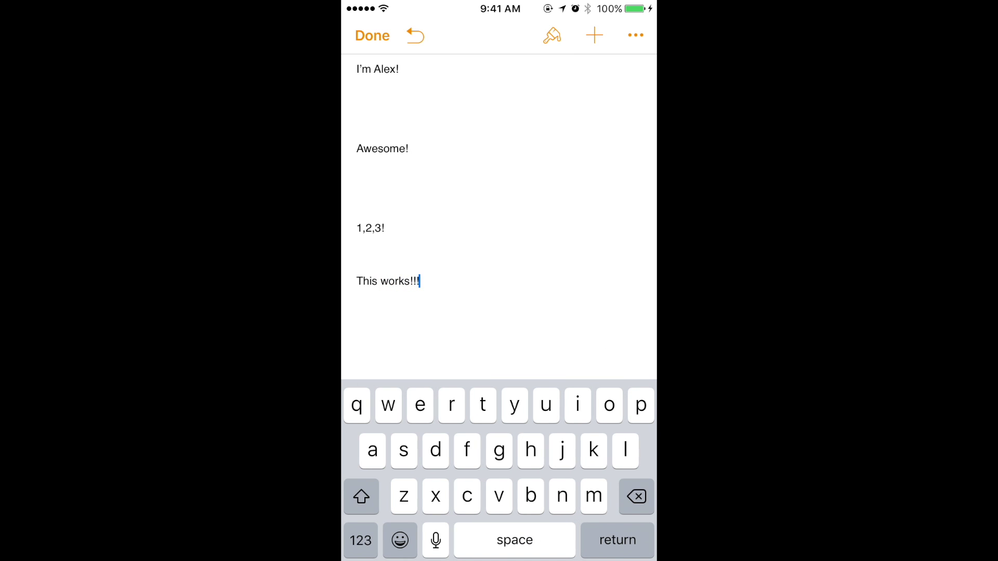
{"action": "key", "text": "Return"}
{"action": "key", "text": "Return"}
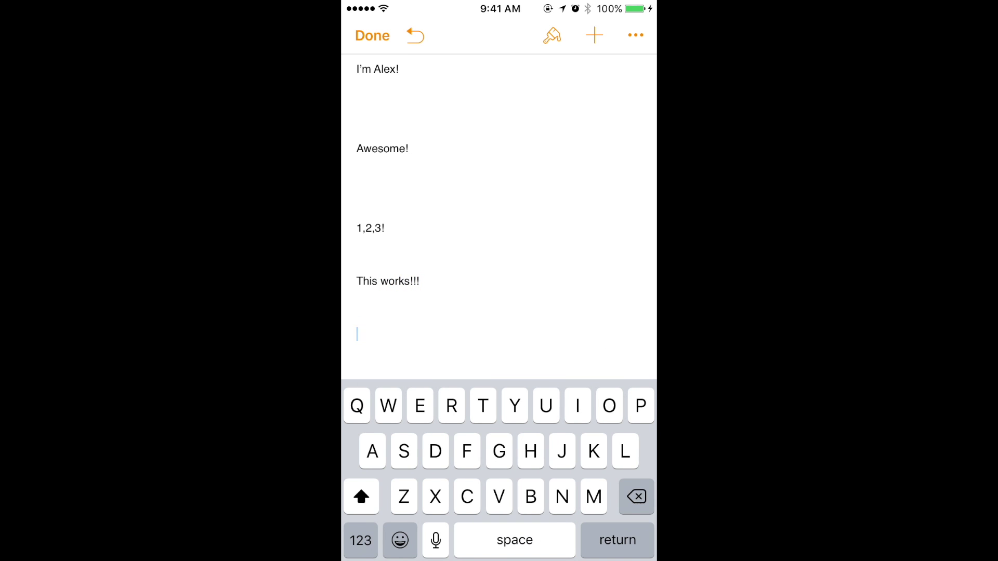
Select the word works and make it bold
{"action": "scroll", "coordinate": [499, 208], "scroll_direction": "down", "scroll_amount": 2}
{"action": "left_click", "coordinate": [393, 197]}
{"action": "left_click", "coordinate": [381, 163]}
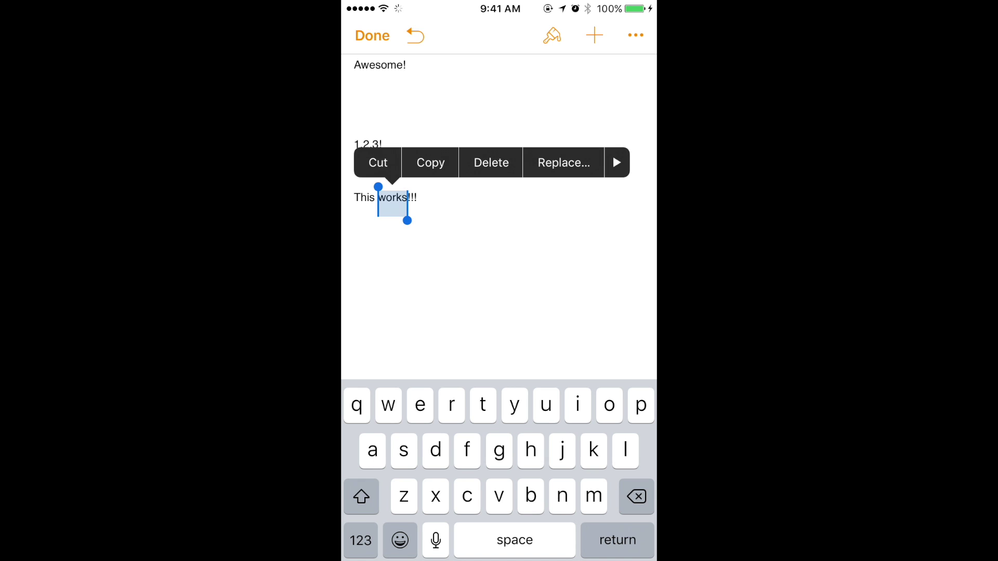
{"action": "left_click", "coordinate": [552, 35]}
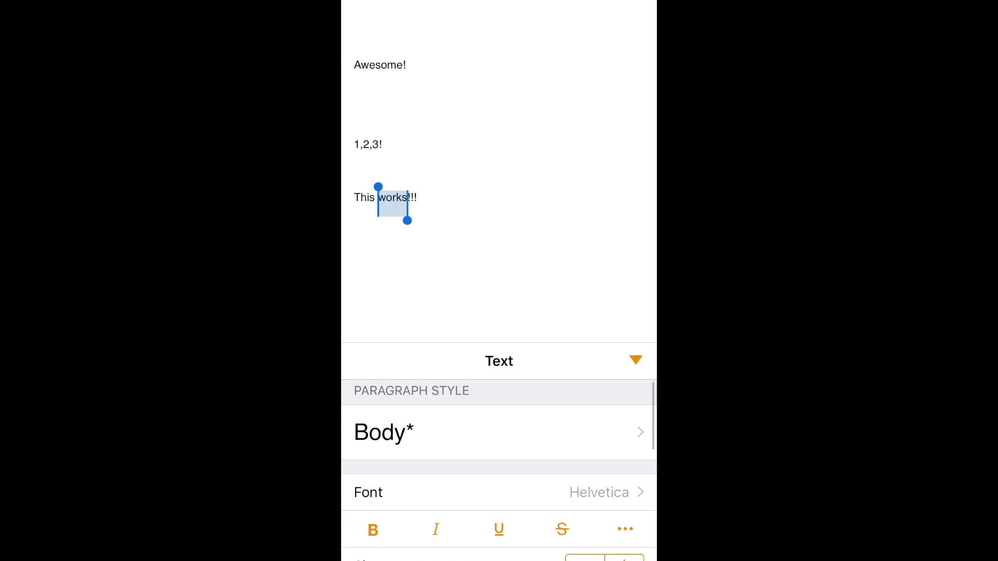
{"action": "left_click", "coordinate": [373, 530]}
{"action": "left_click", "coordinate": [635, 360]}
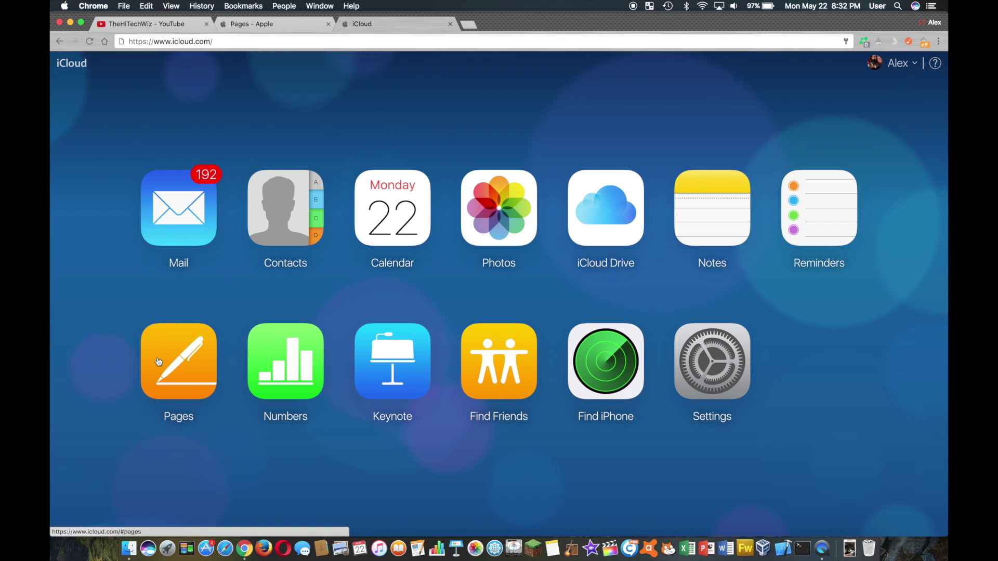
Open Testing copy_2 in Pages on iCloud.com and scroll through its synced lines
{"action": "left_click", "coordinate": [185, 375]}
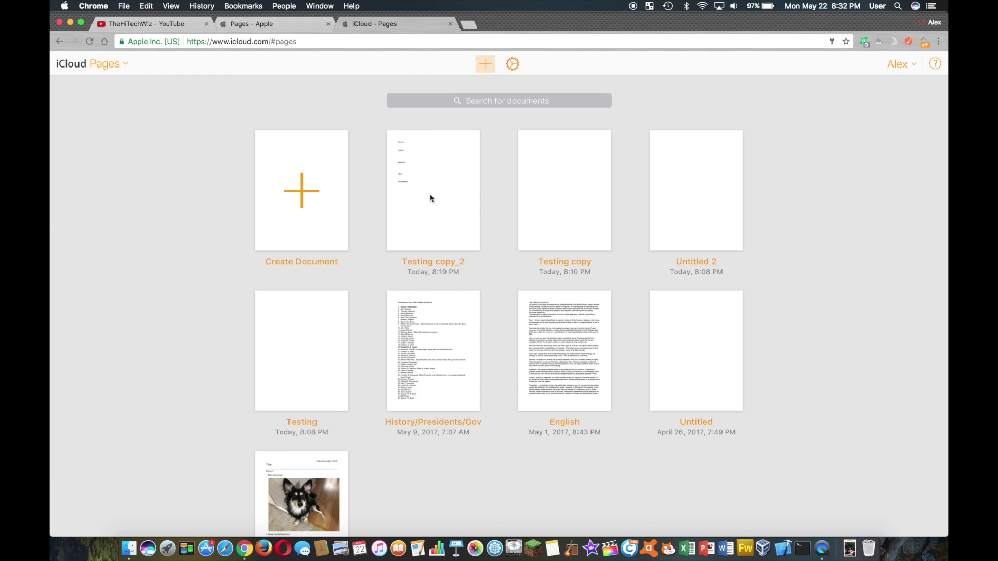
{"action": "double_click", "coordinate": [439, 192]}
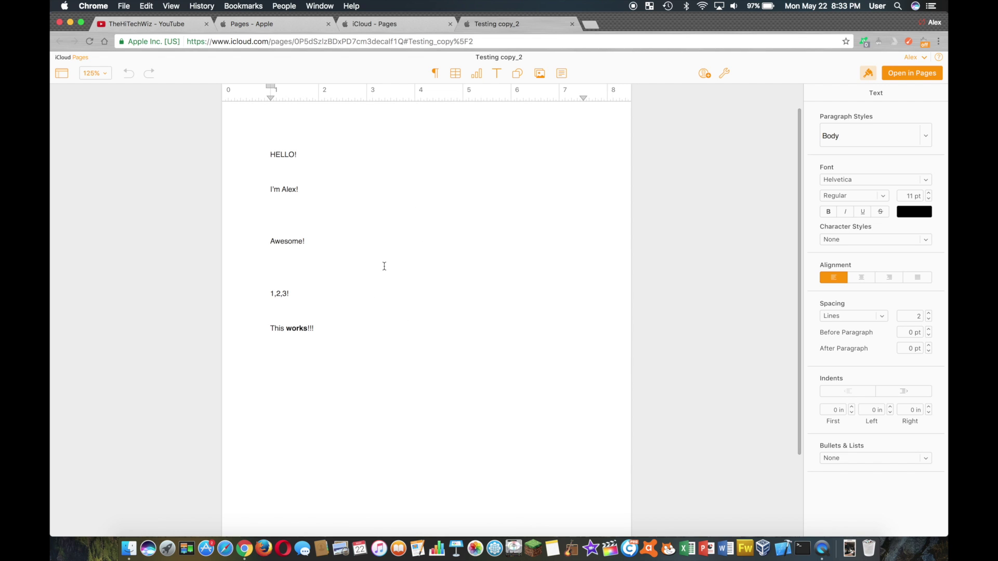
{"action": "scroll", "coordinate": [384, 266], "scroll_direction": "down", "scroll_amount": 2}
{"action": "scroll", "coordinate": [384, 266], "scroll_direction": "up", "scroll_amount": 2}
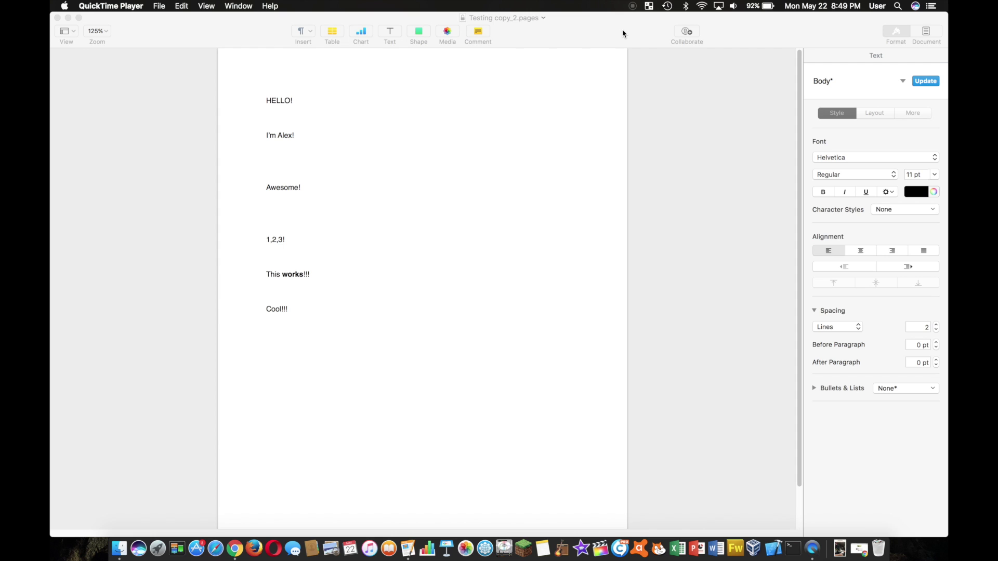
Add a blue rounded square at the left margin on a new line below Cool!!!, then save
{"action": "left_click", "coordinate": [606, 30]}
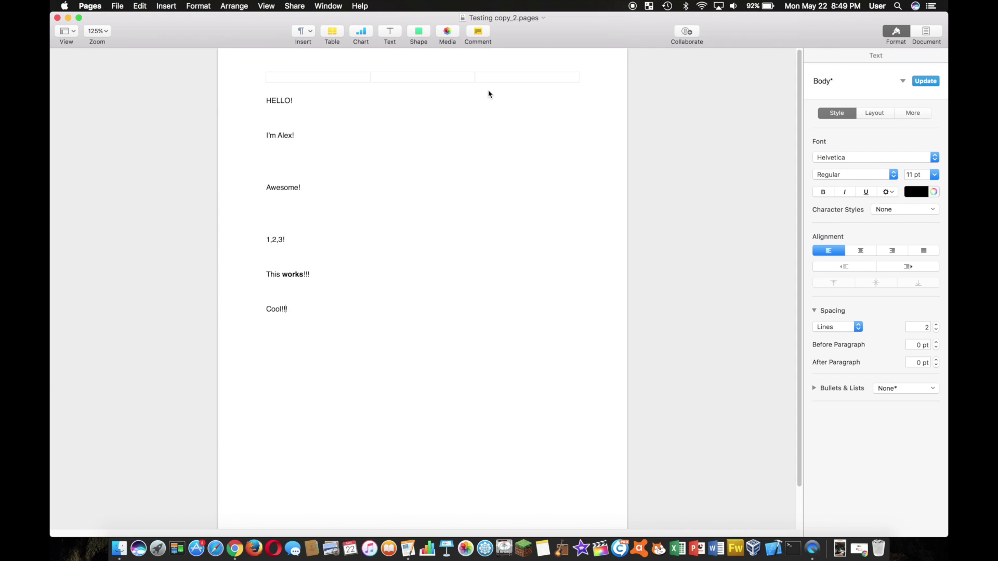
{"action": "left_click", "coordinate": [349, 313]}
{"action": "key", "text": "Return"}
{"action": "left_click", "coordinate": [312, 33]}
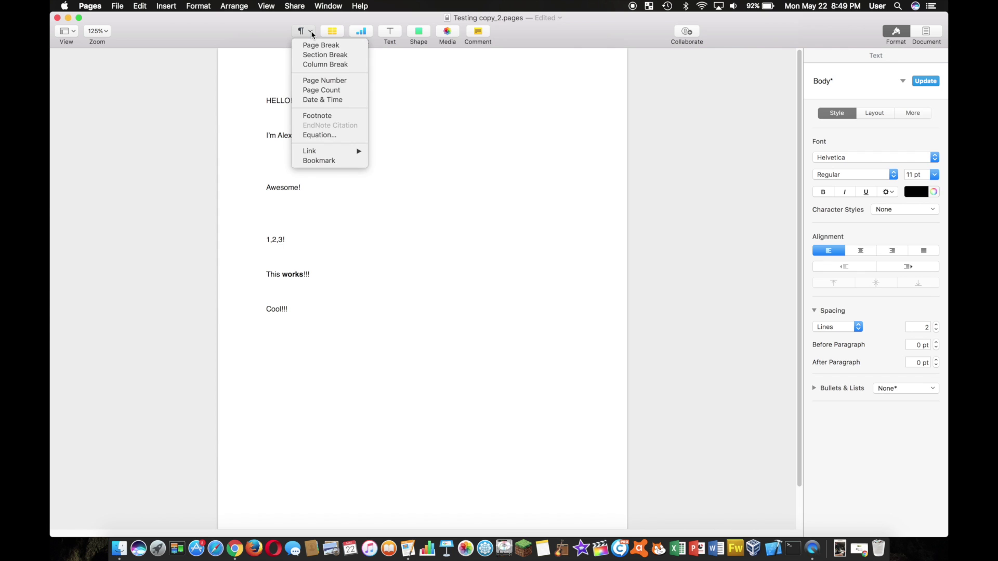
{"action": "left_click", "coordinate": [384, 36]}
{"action": "left_click", "coordinate": [410, 32]}
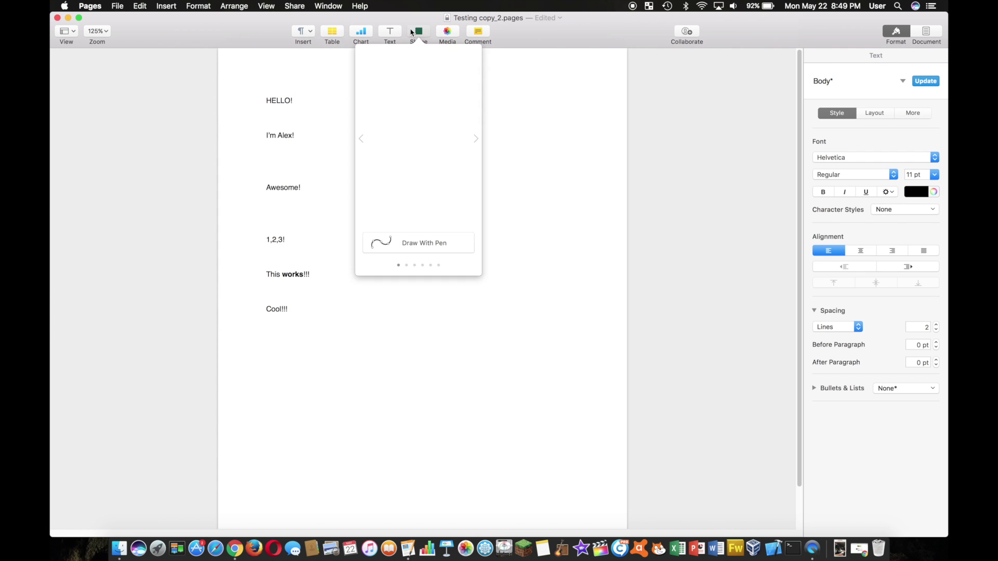
{"action": "left_click", "coordinate": [424, 104]}
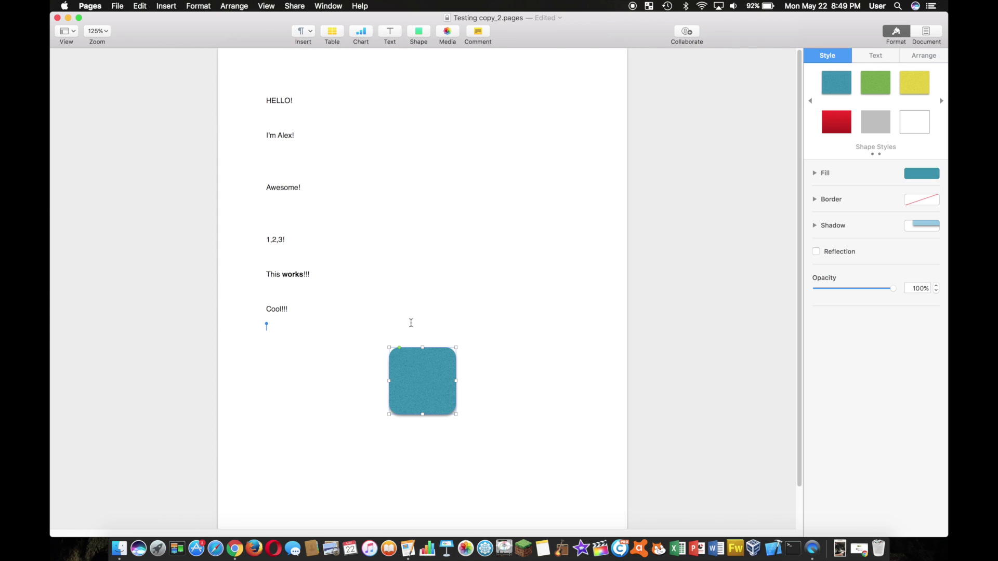
{"action": "left_click_drag", "start_coordinate": [420, 394], "coordinate": [292, 384]}
{"action": "left_click", "coordinate": [389, 403]}
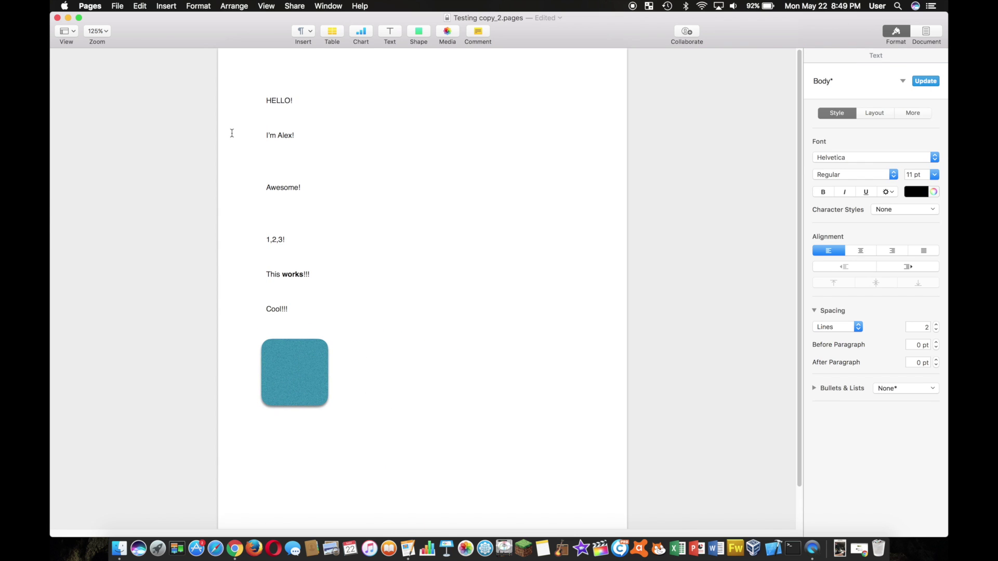
{"action": "key", "text": "super+s"}
Insert a green rounded square from the shapes gallery and save the document
{"action": "left_click", "coordinate": [423, 35]}
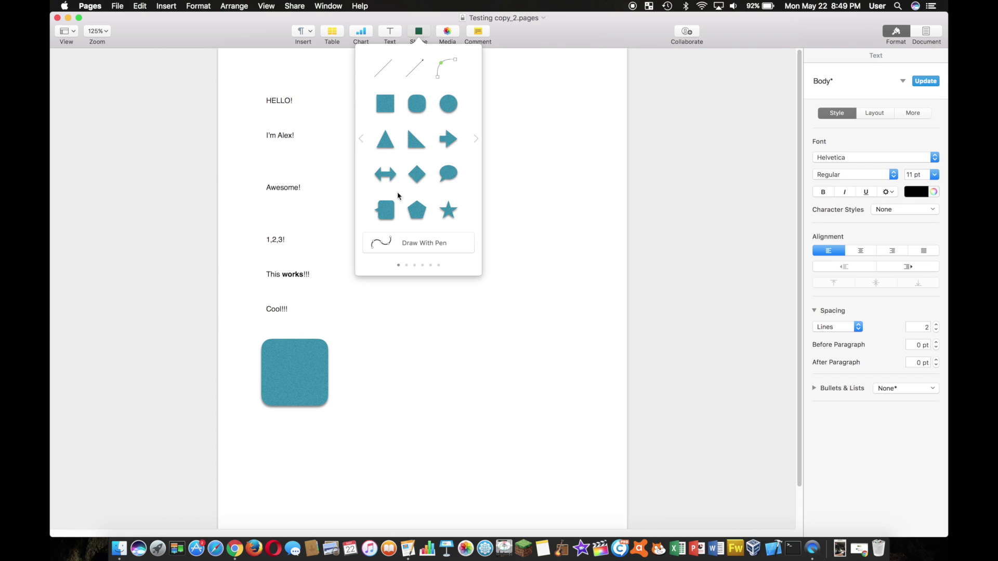
{"action": "scroll", "coordinate": [421, 168], "scroll_direction": "right", "scroll_amount": 2}
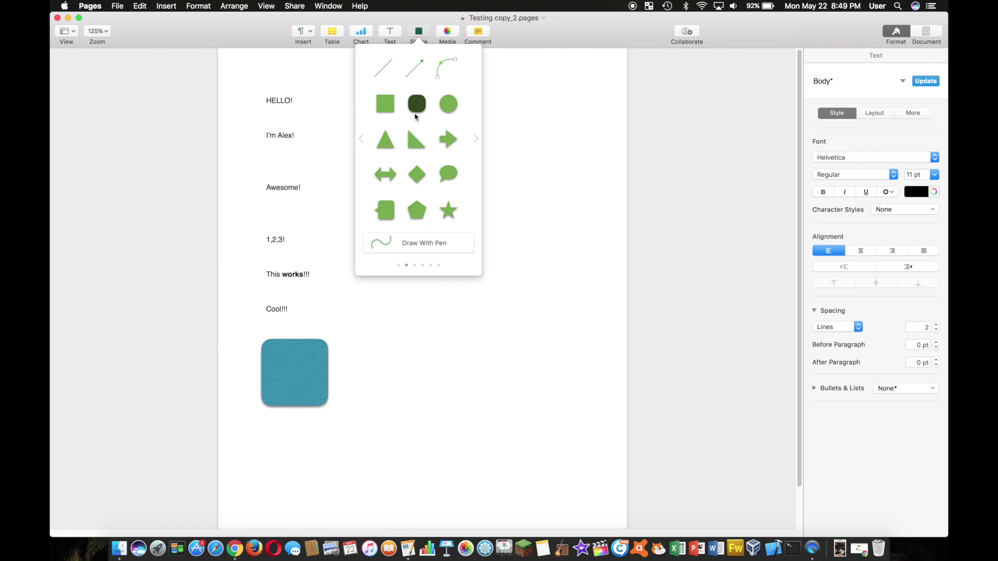
{"action": "left_click", "coordinate": [416, 102]}
{"action": "left_click", "coordinate": [542, 376]}
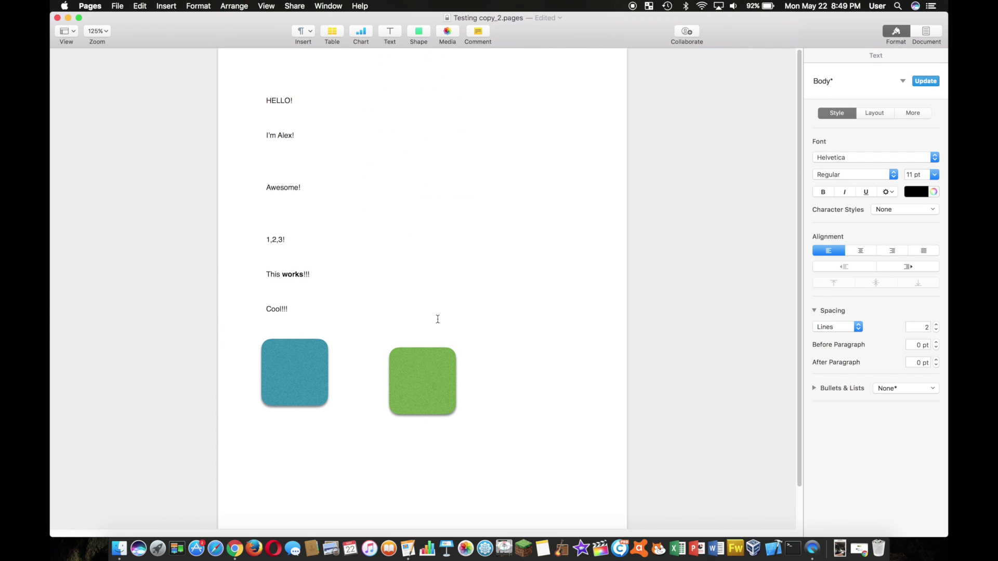
{"action": "key", "text": "super+s"}
Delete the blue square, leaving only the green one, and save
{"action": "left_click", "coordinate": [418, 364]}
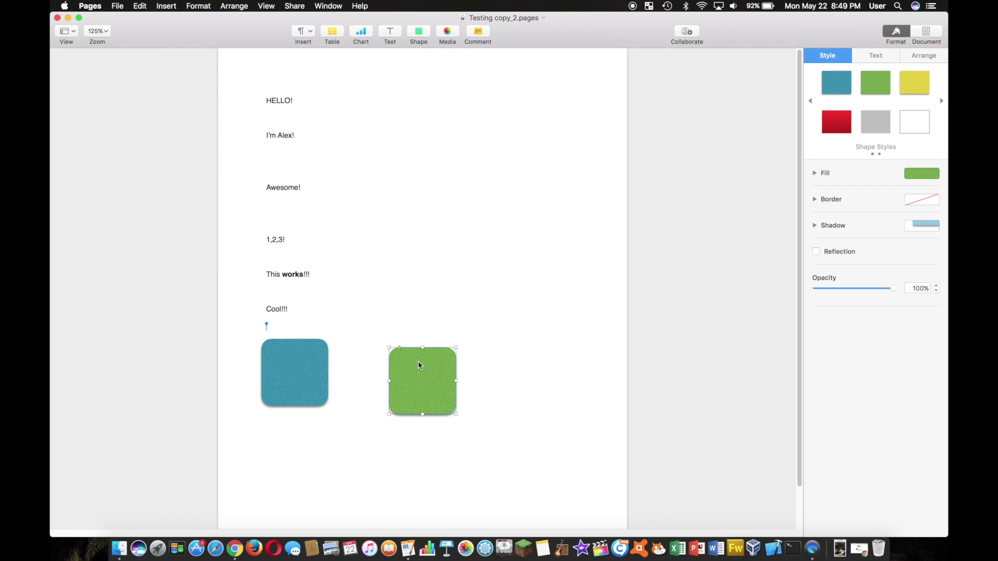
{"action": "left_click", "coordinate": [305, 367]}
{"action": "key", "text": "Delete"}
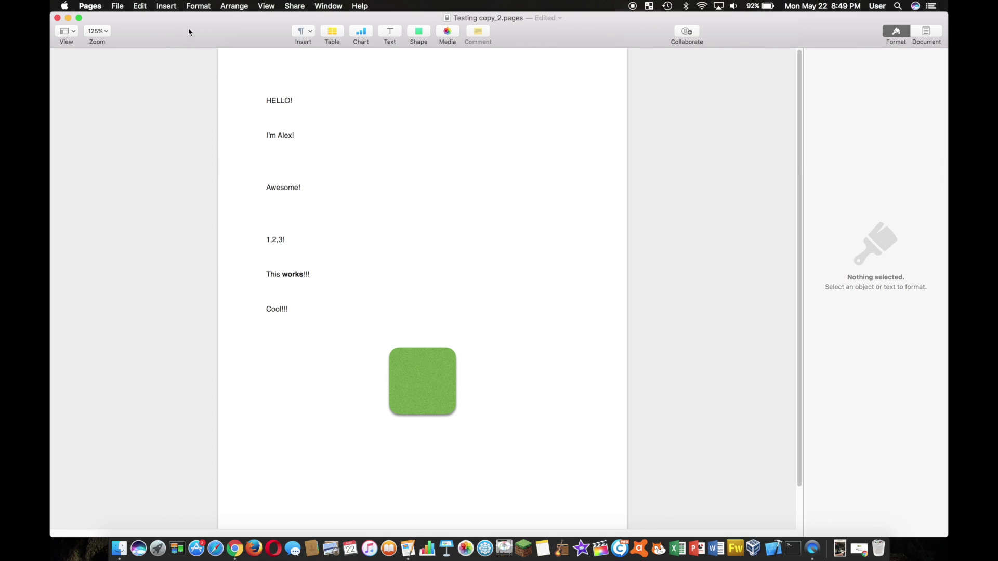
{"action": "key", "text": "super+s"}
{"action": "left_click", "coordinate": [58, 18]}
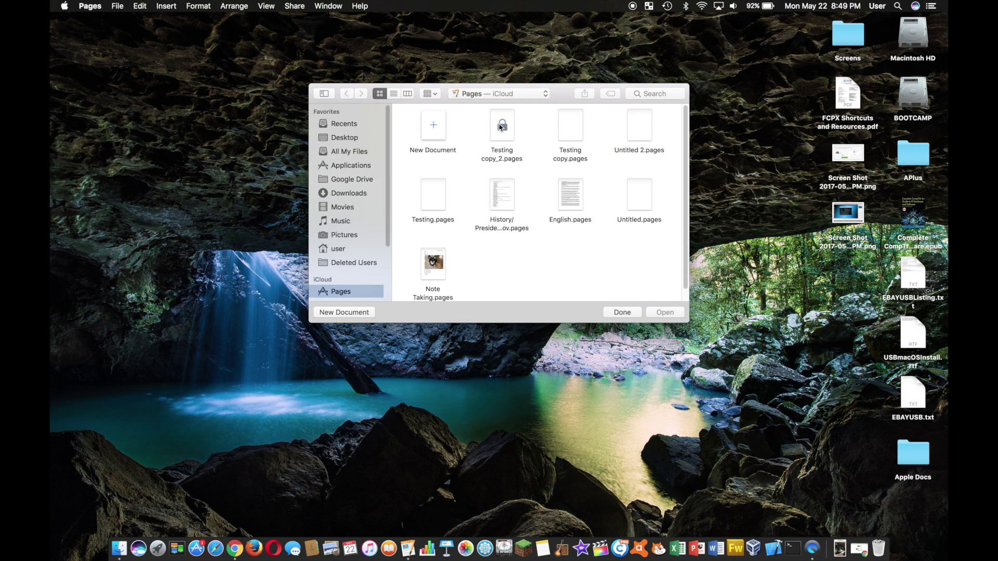
{"action": "left_click", "coordinate": [500, 126]}
{"action": "double_click", "coordinate": [500, 127]}
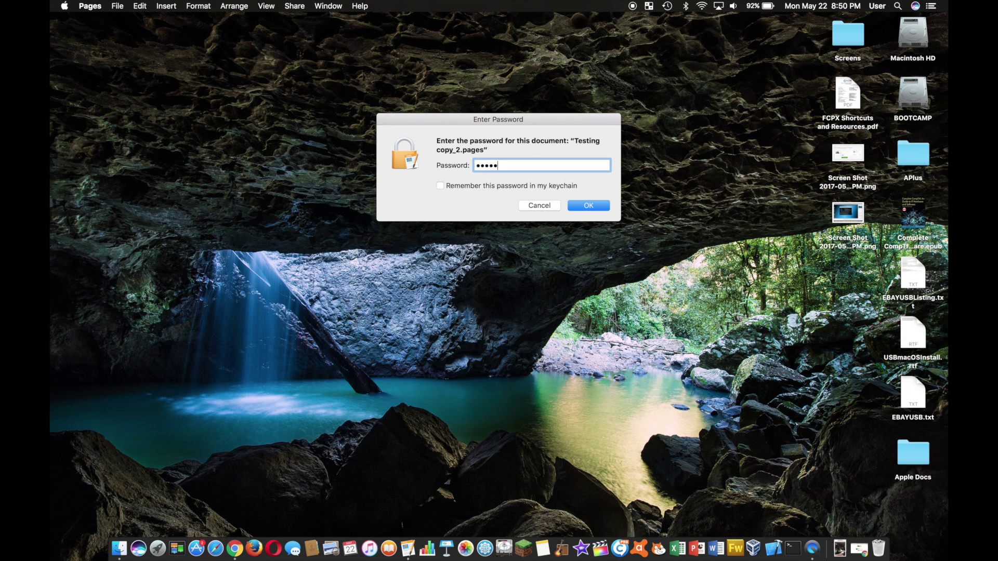
{"action": "key", "text": "Return"}
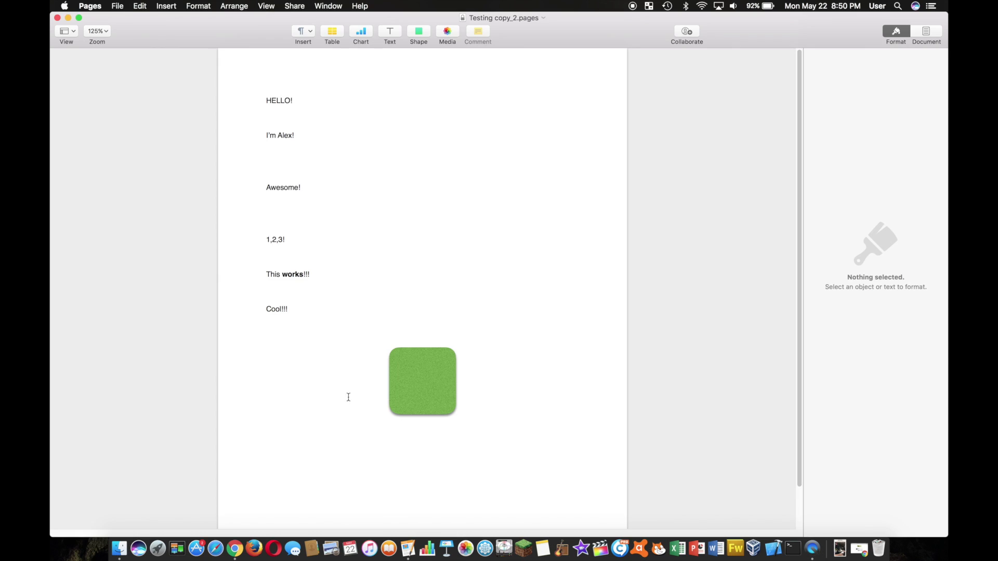
Open Browse All Versions for Testing copy_2 and unlock it with the document password
{"action": "left_click", "coordinate": [123, 5]}
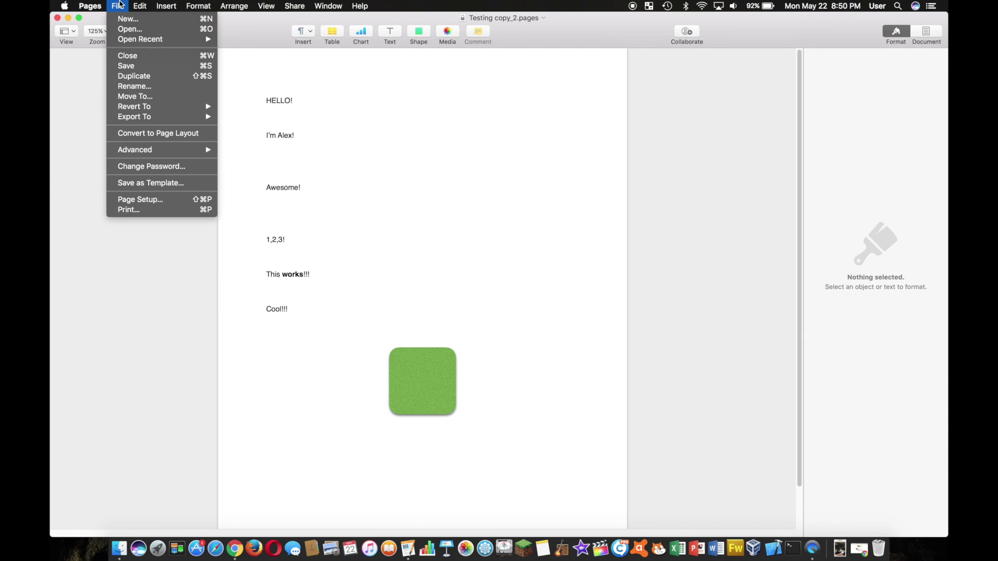
{"action": "mouse_move", "coordinate": [171, 111]}
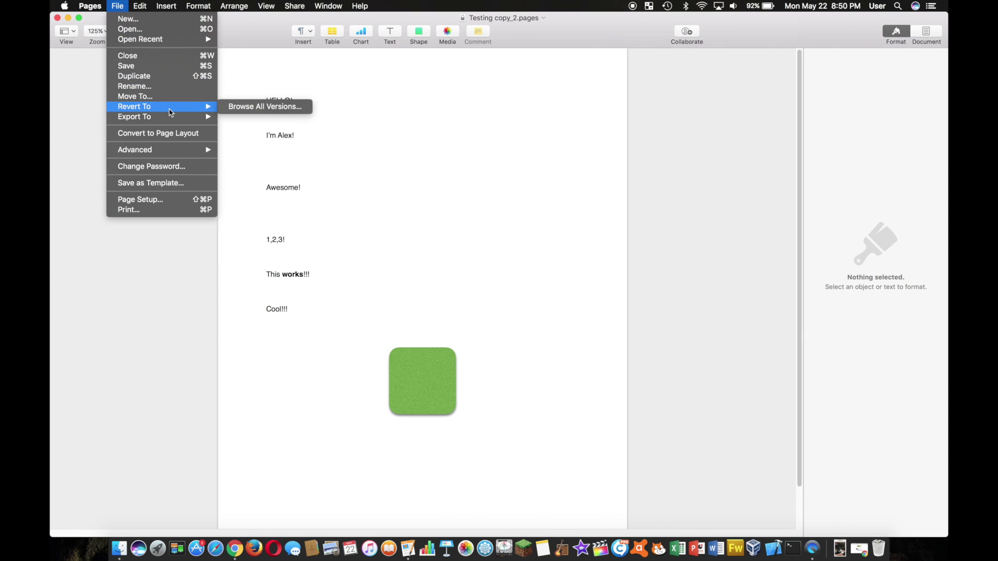
{"action": "left_click", "coordinate": [251, 105]}
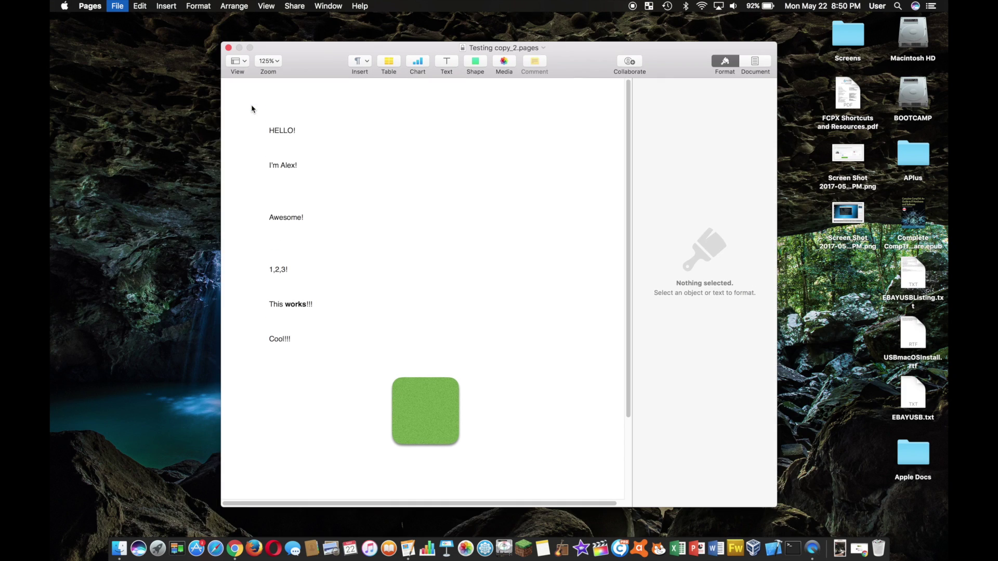
{"action": "type", "text": "•••"}
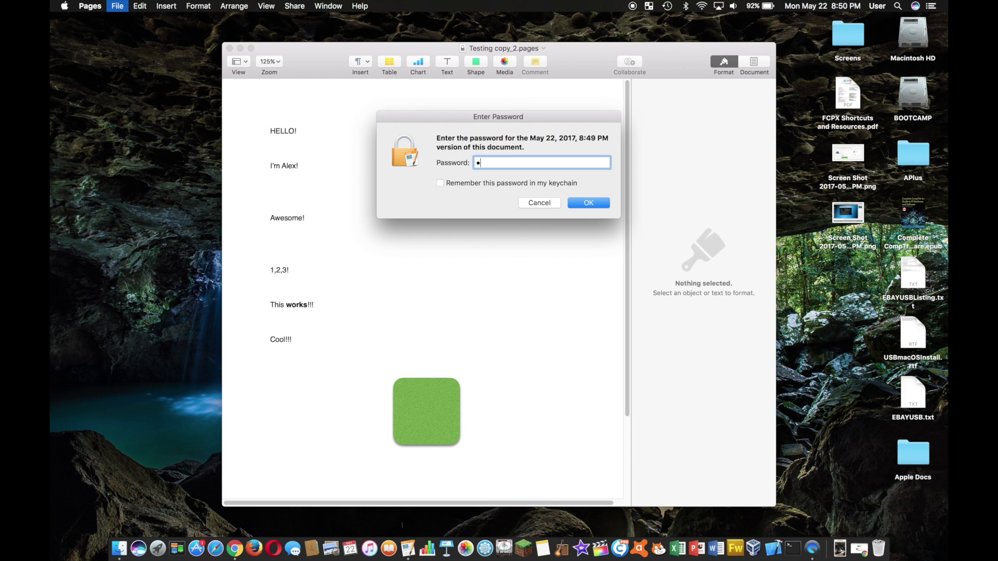
{"action": "left_click", "coordinate": [598, 204]}
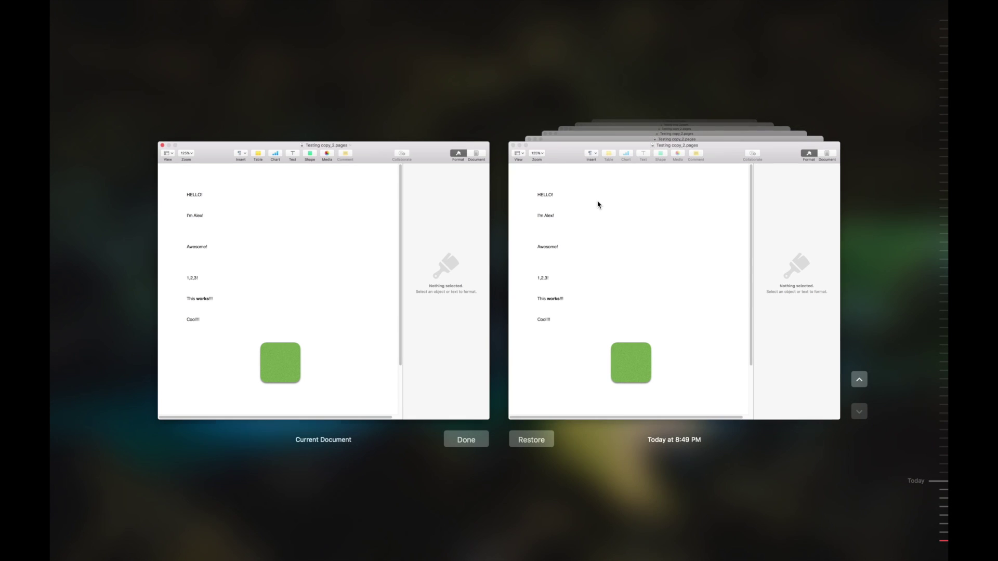
Load the older 8:49 PM version with both squares, unlock it with the password, and restore it
{"action": "left_click", "coordinate": [859, 381]}
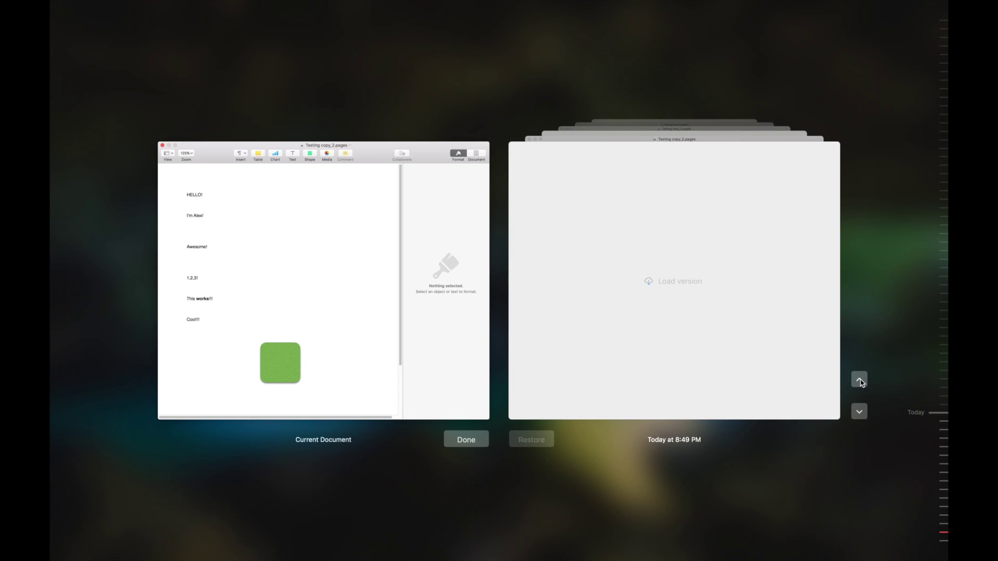
{"action": "left_click", "coordinate": [650, 284]}
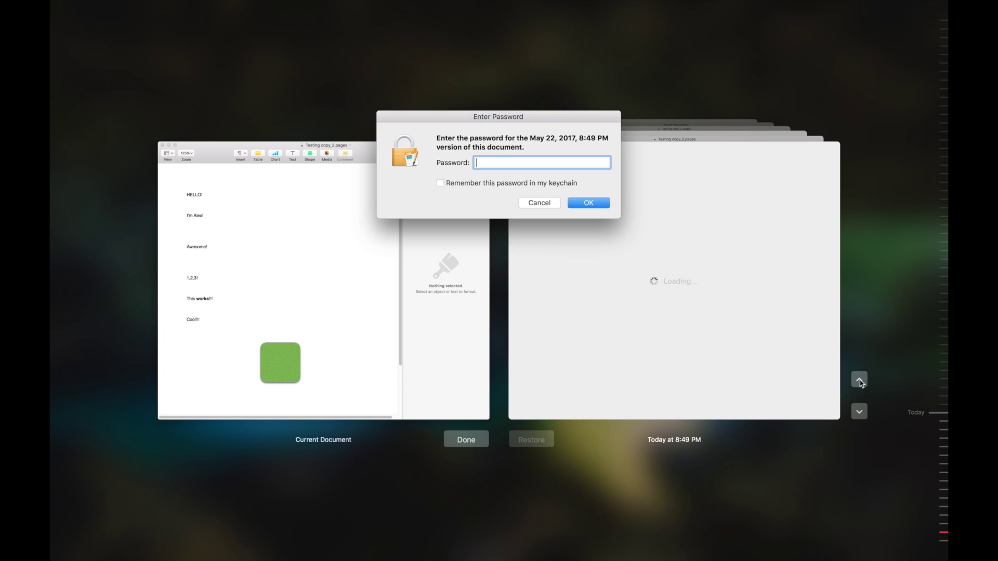
{"action": "type", "text": "123456"}
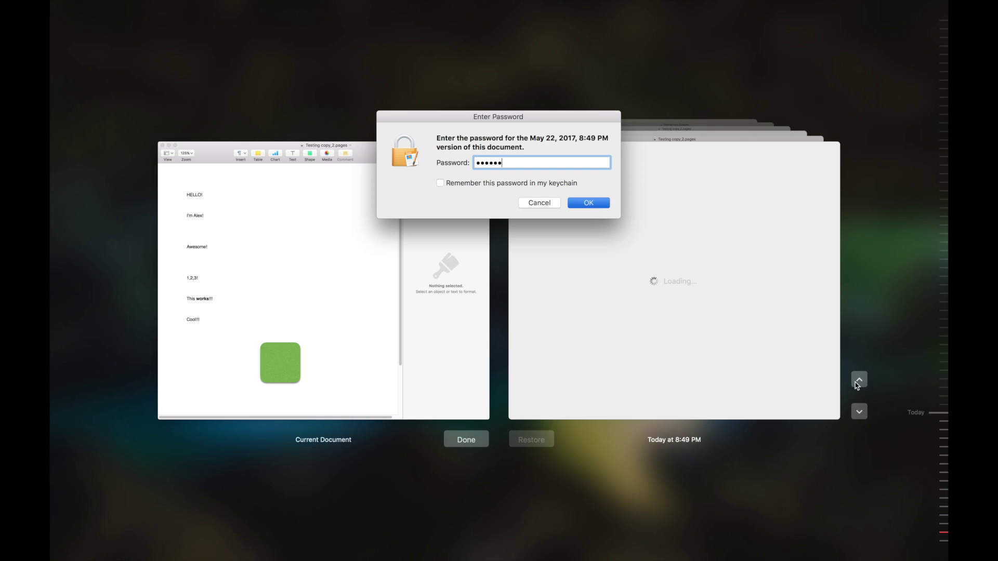
{"action": "key", "text": "Return"}
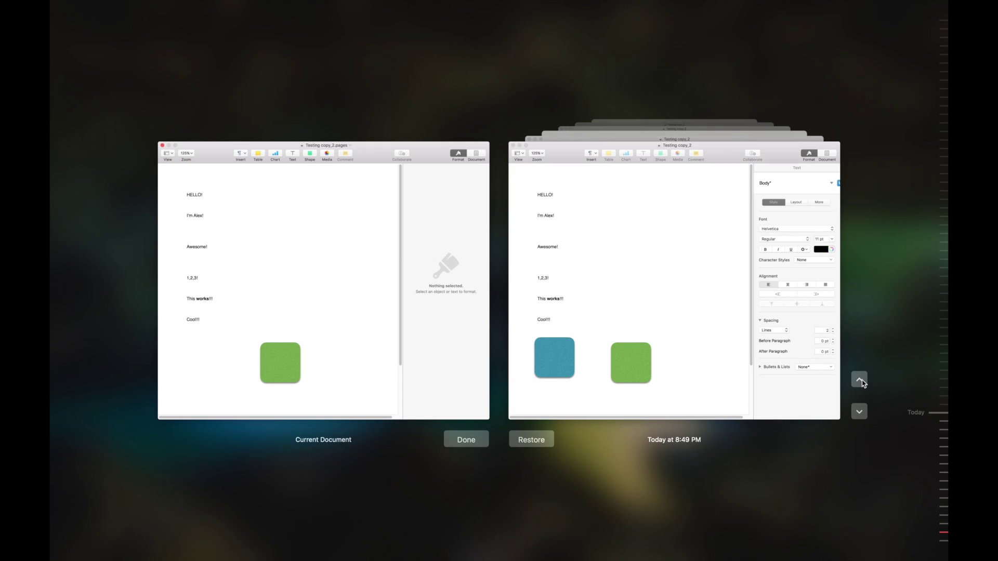
{"action": "left_click", "coordinate": [641, 268]}
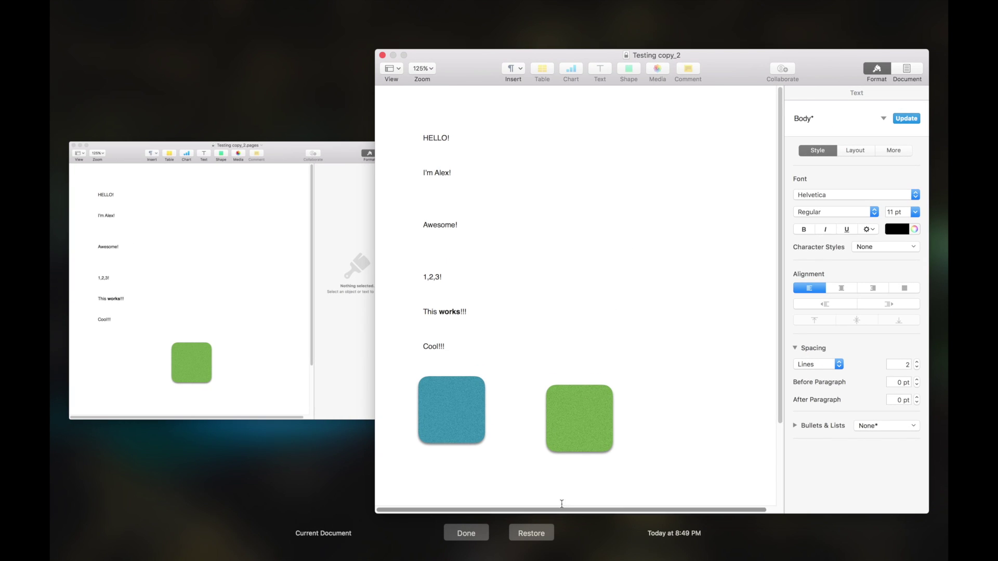
{"action": "left_click", "coordinate": [533, 533]}
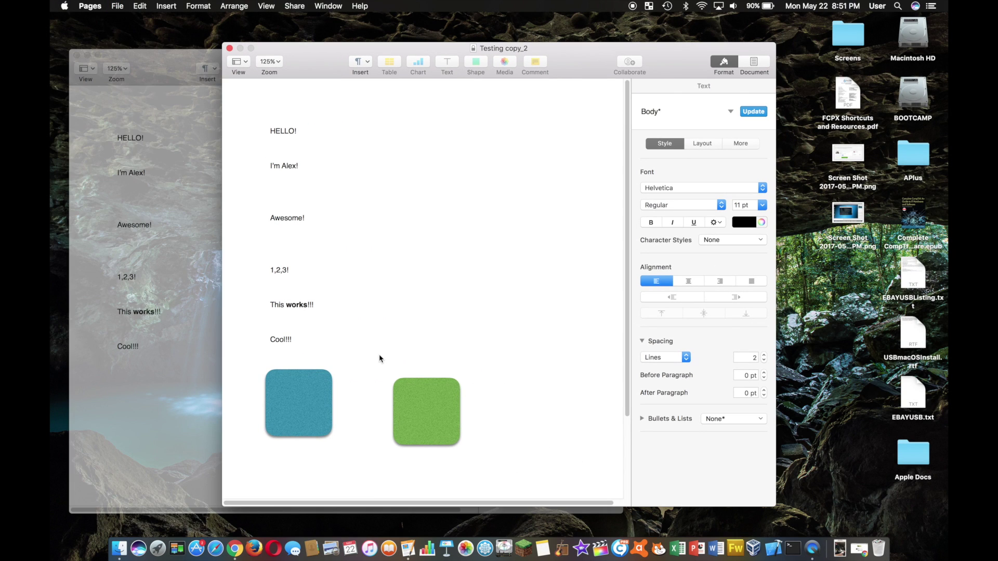